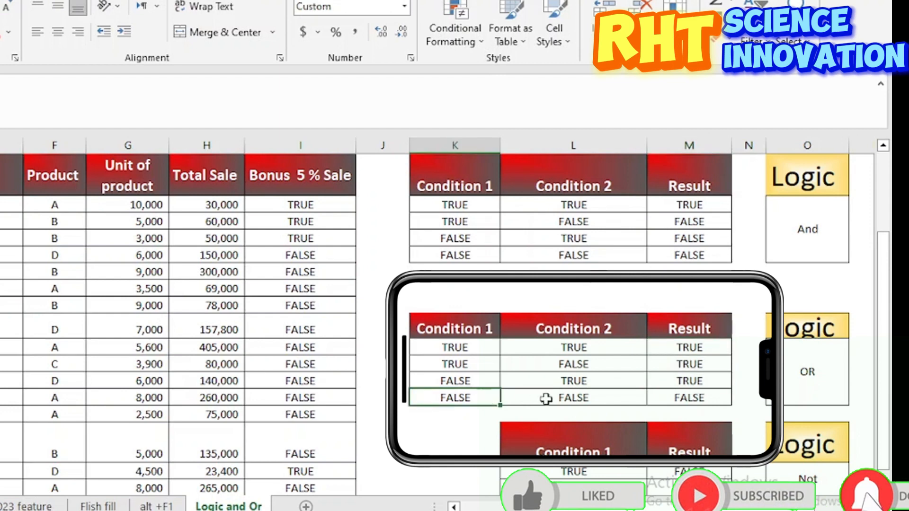
Step: Examine the OR and NOT truth tables row by row, and the function series heading above them
click(552, 398)
click(697, 399)
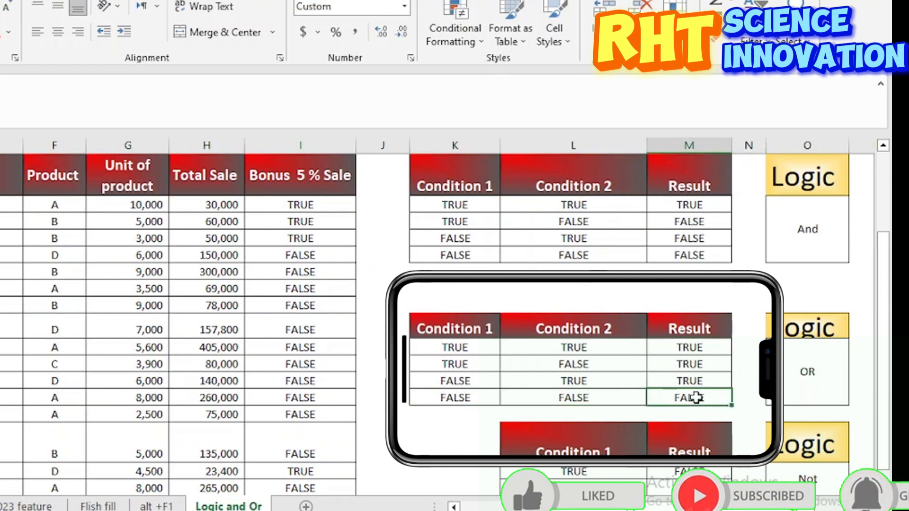
scroll(696, 398, down, 1)
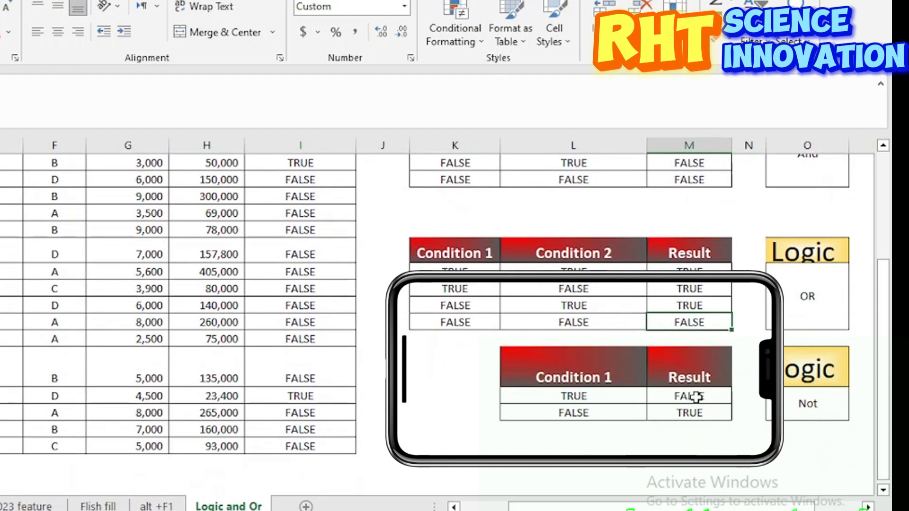
click(814, 401)
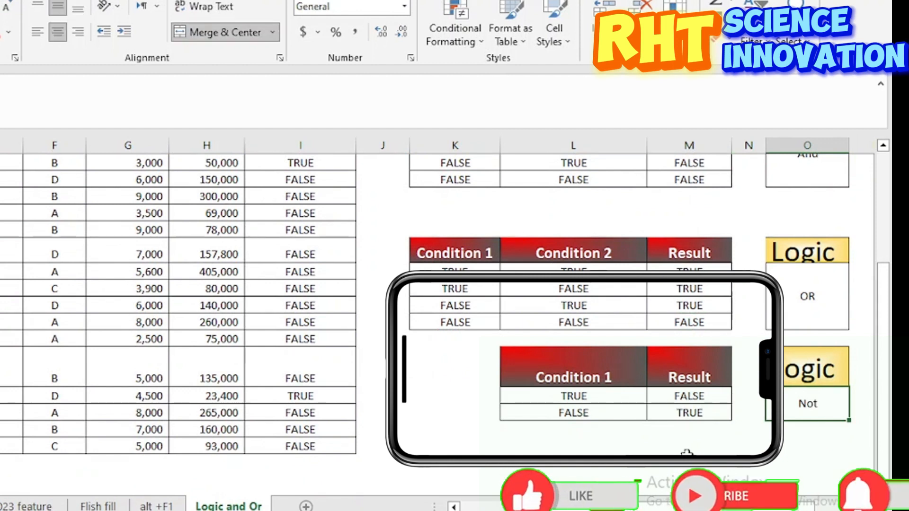
click(582, 397)
click(668, 397)
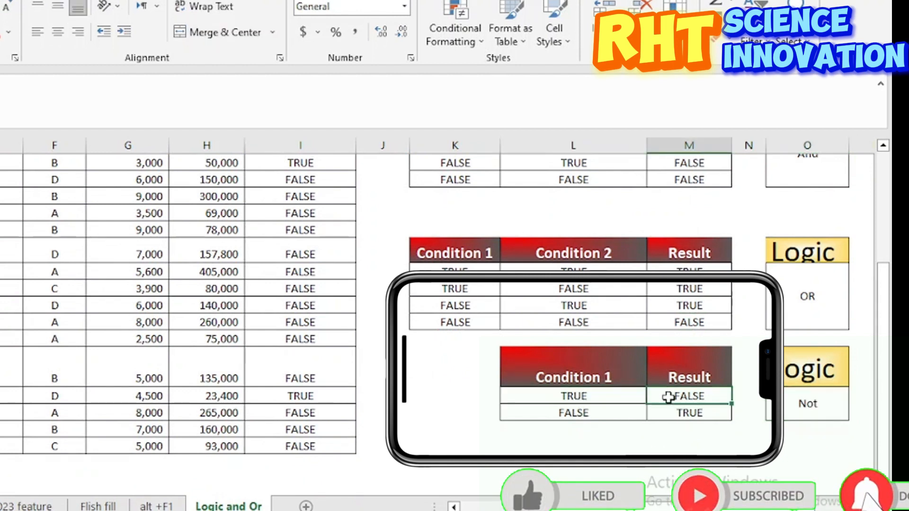
click(578, 415)
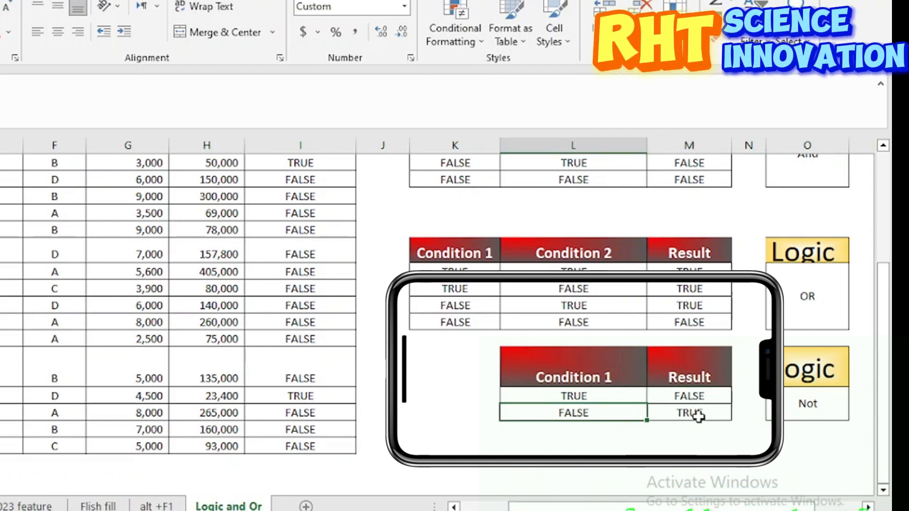
scroll(698, 417, up, 1)
scroll(699, 417, up, 1)
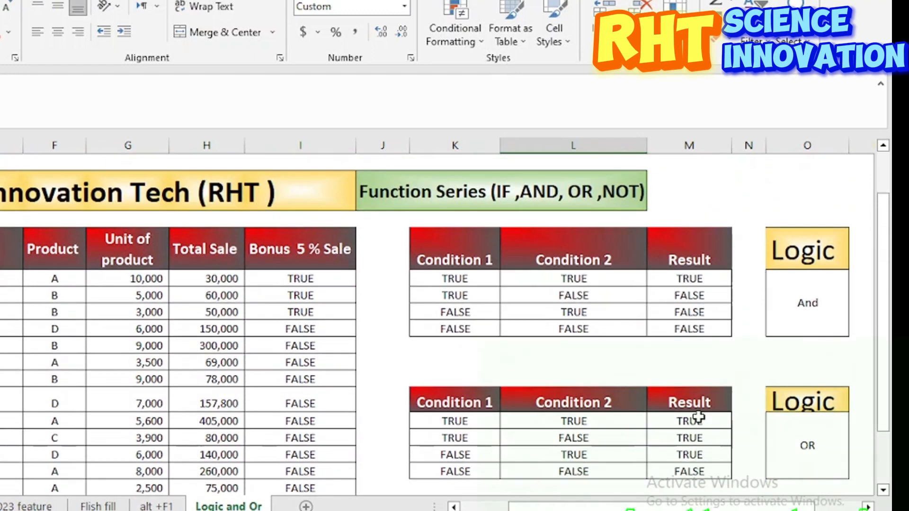
click(514, 195)
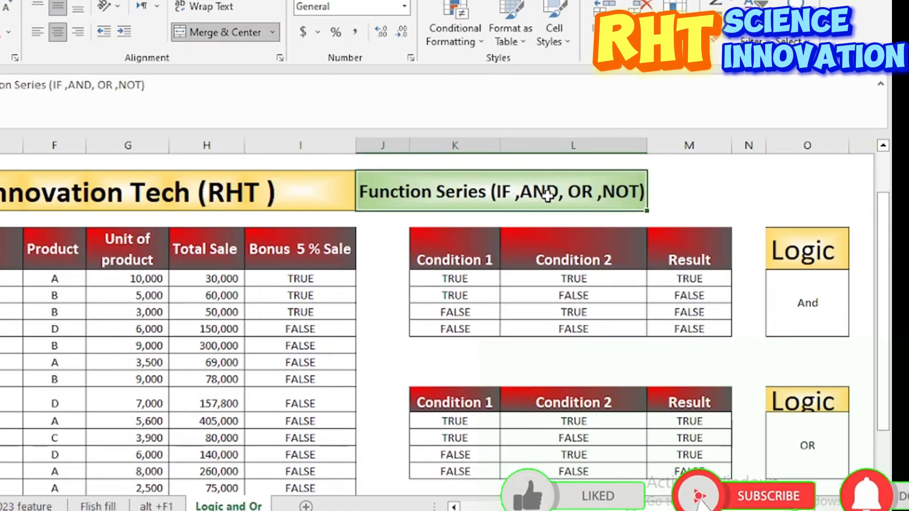
Step: Clear the existing formula from the first Bonus 5 % Sale cell, I8
click(291, 277)
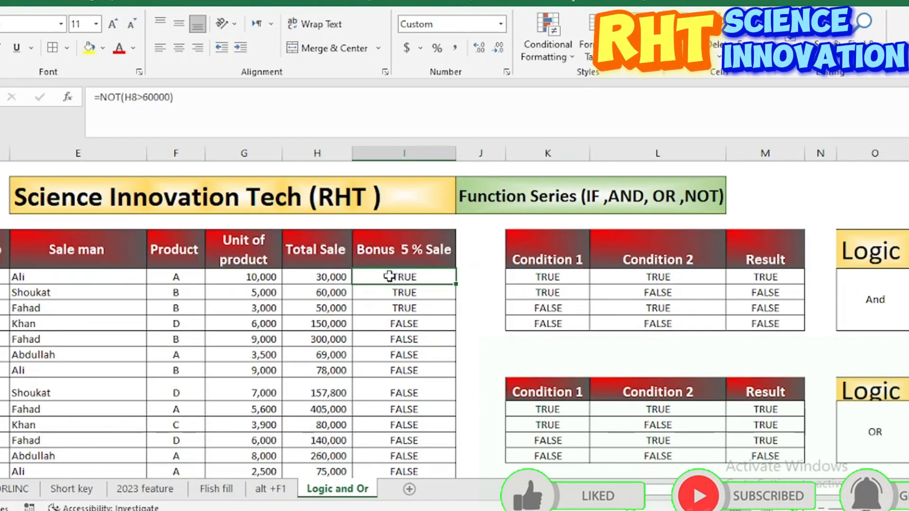
text(=)
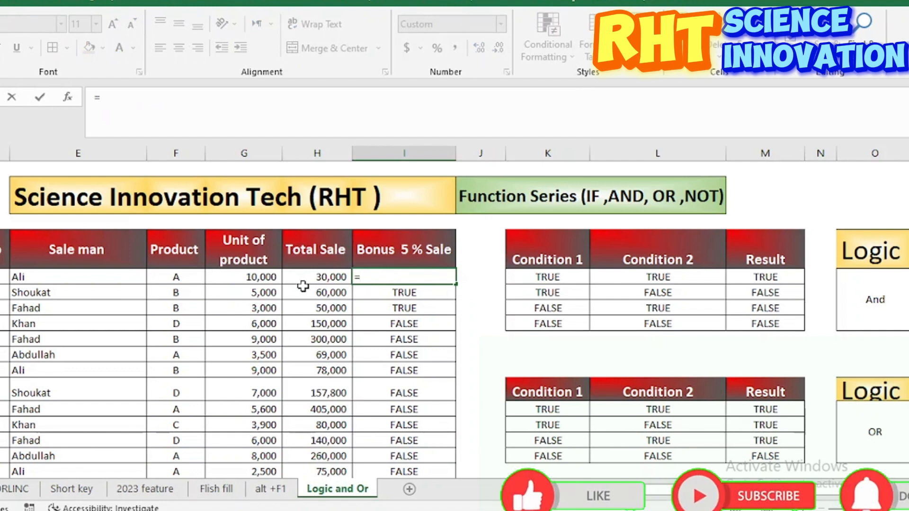
key(BackSpace)
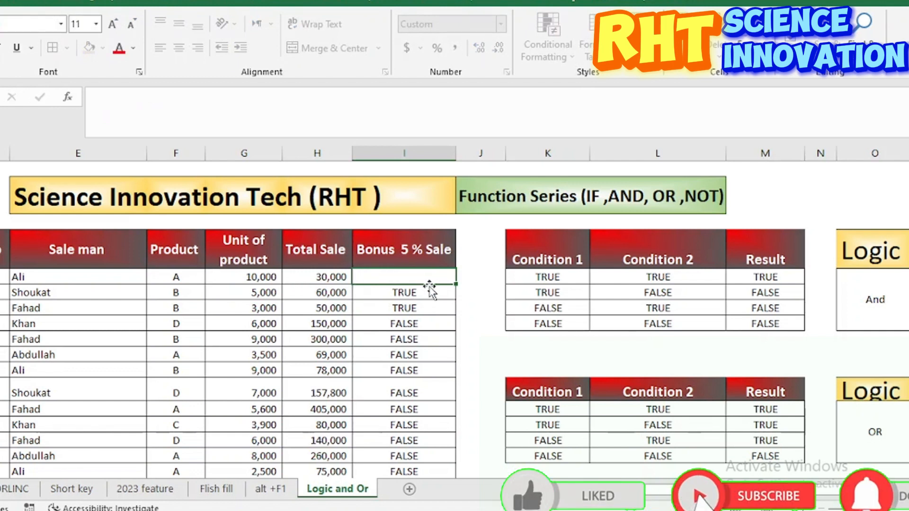
Step: Review the sales table's column headings and the first record's units, total sale and bonus cells
click(78, 255)
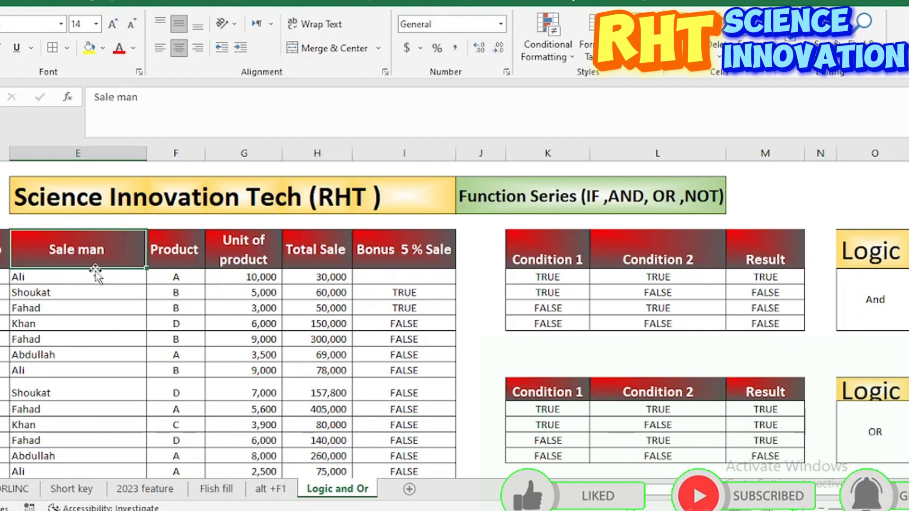
click(70, 286)
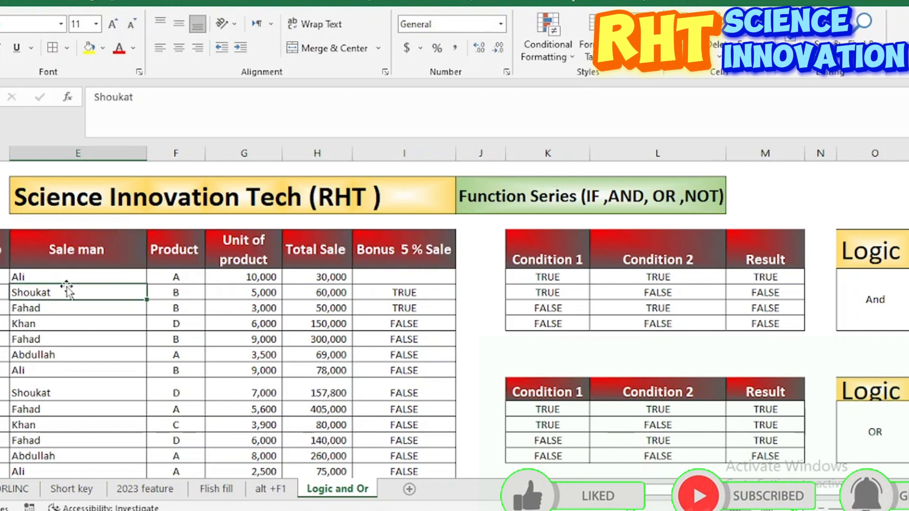
click(190, 263)
click(257, 260)
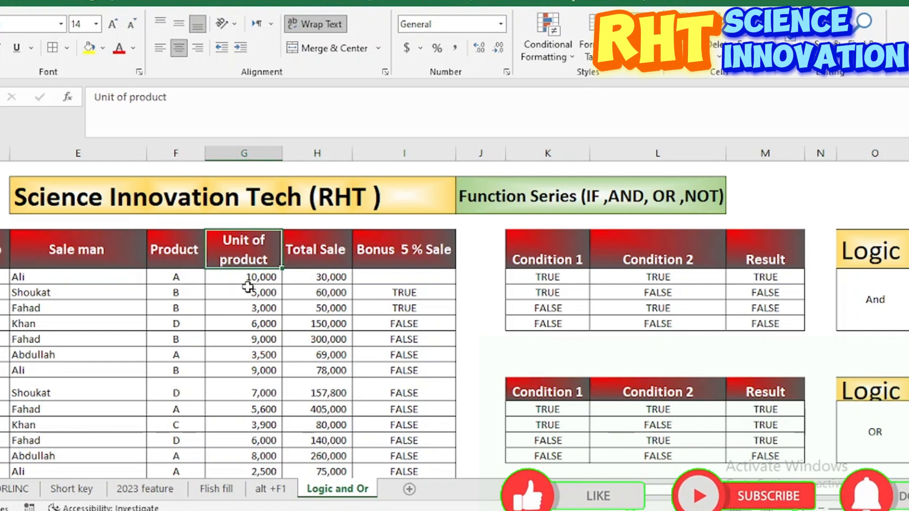
click(305, 280)
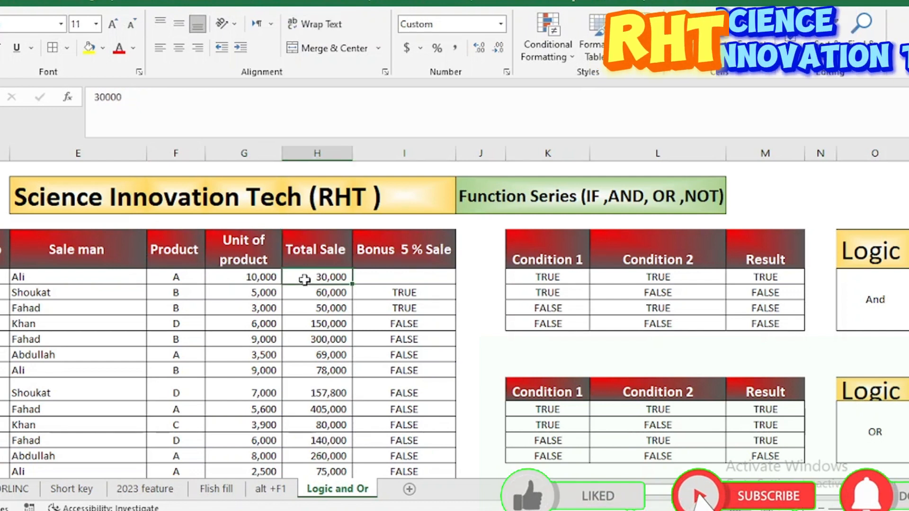
click(382, 277)
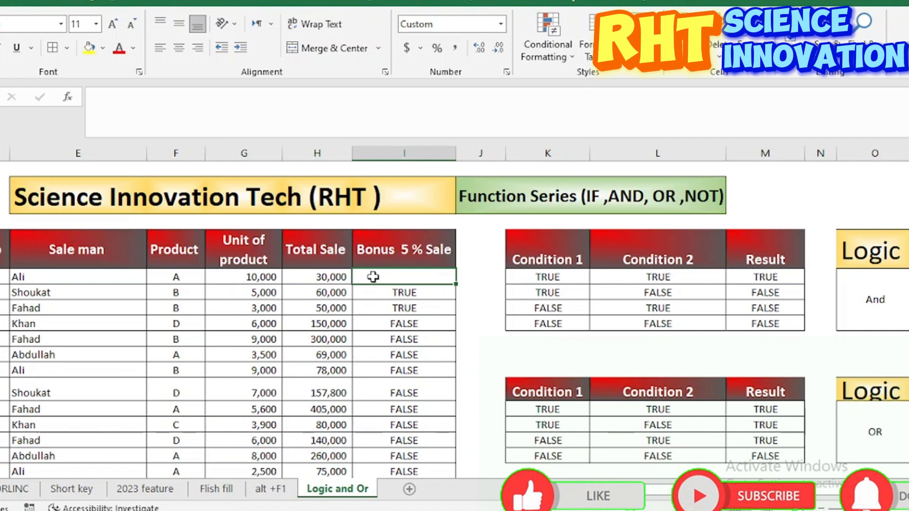
click(249, 280)
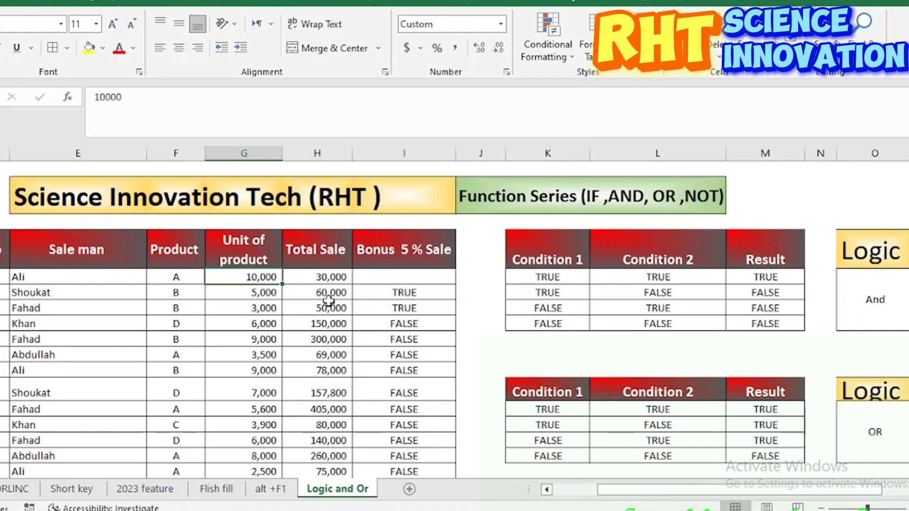
click(317, 279)
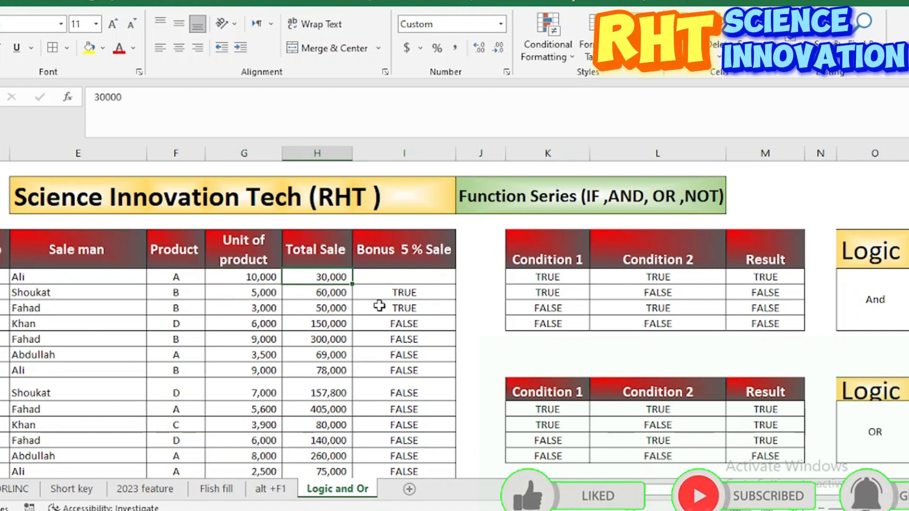
click(399, 278)
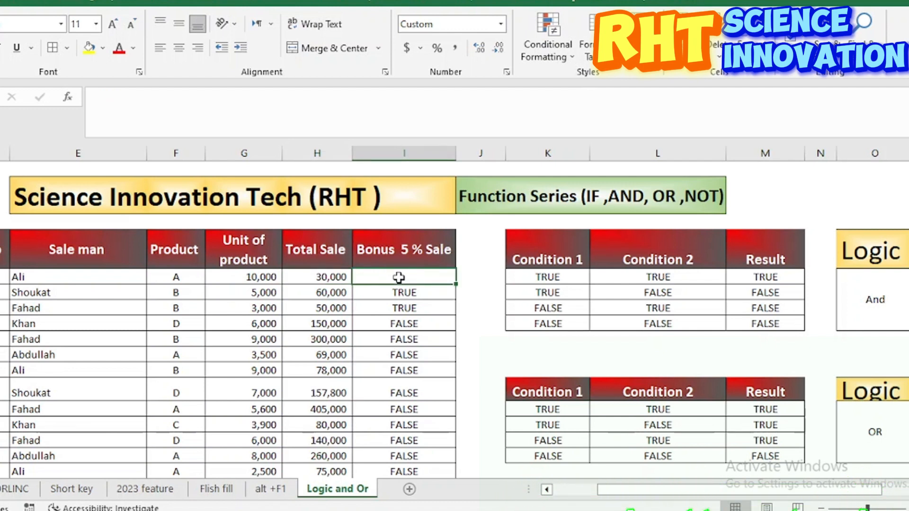
click(42, 277)
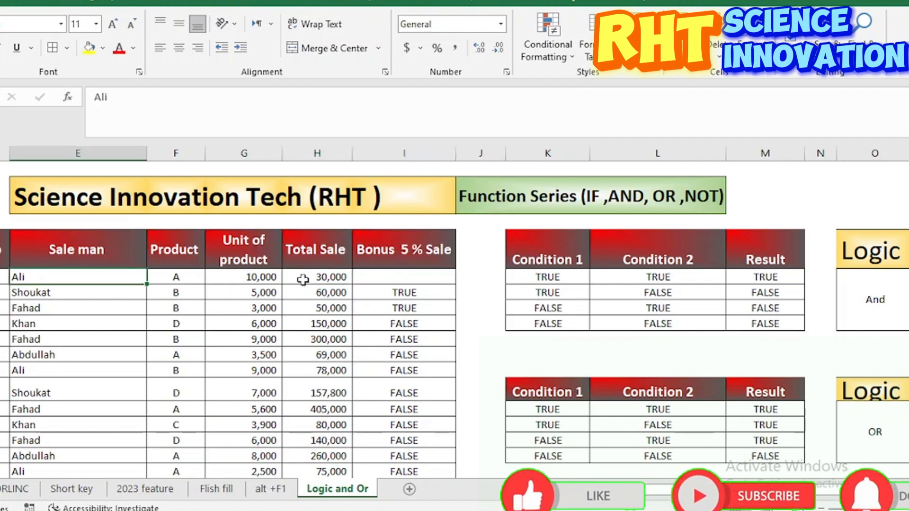
Step: Begin an AND formula in I8 with the first condition G8>5000
click(397, 277)
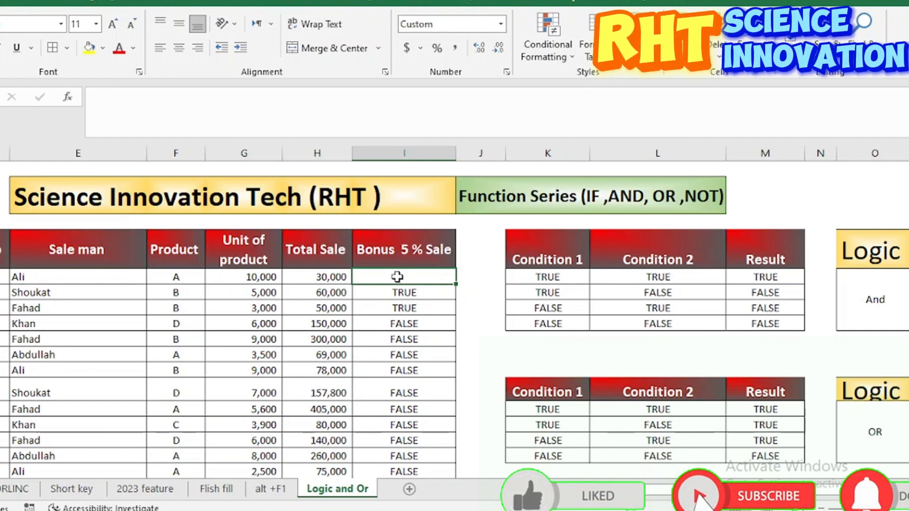
text(=)
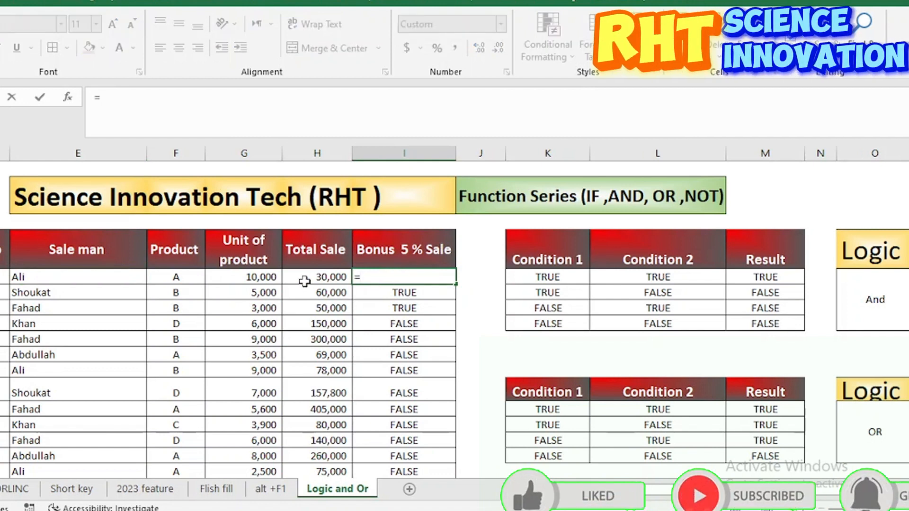
text(and)
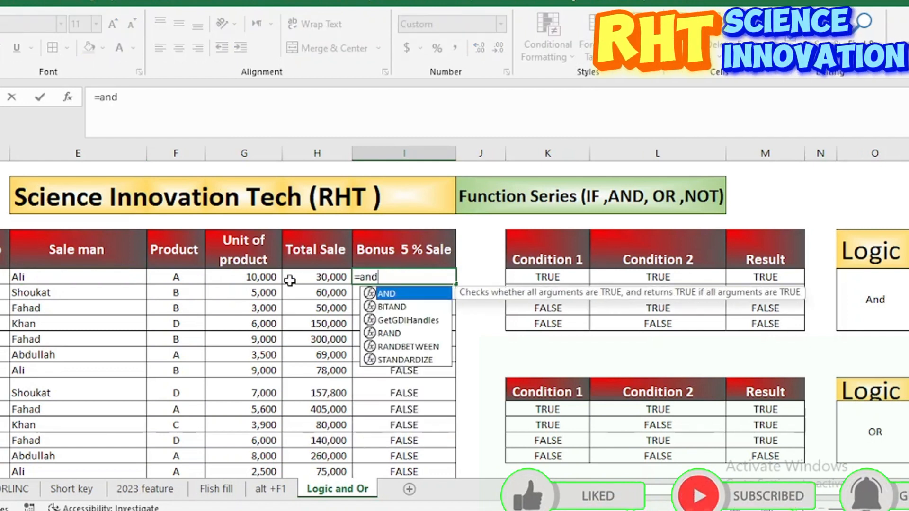
double_click(397, 297)
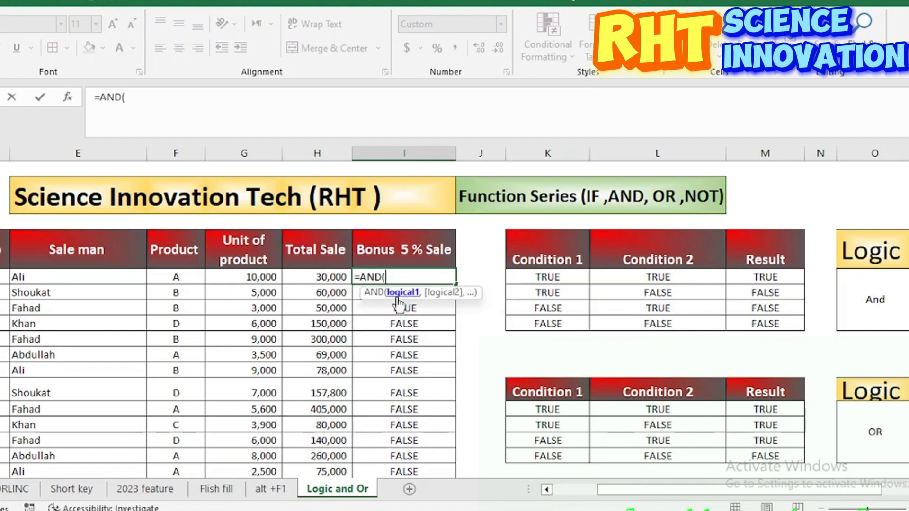
click(246, 282)
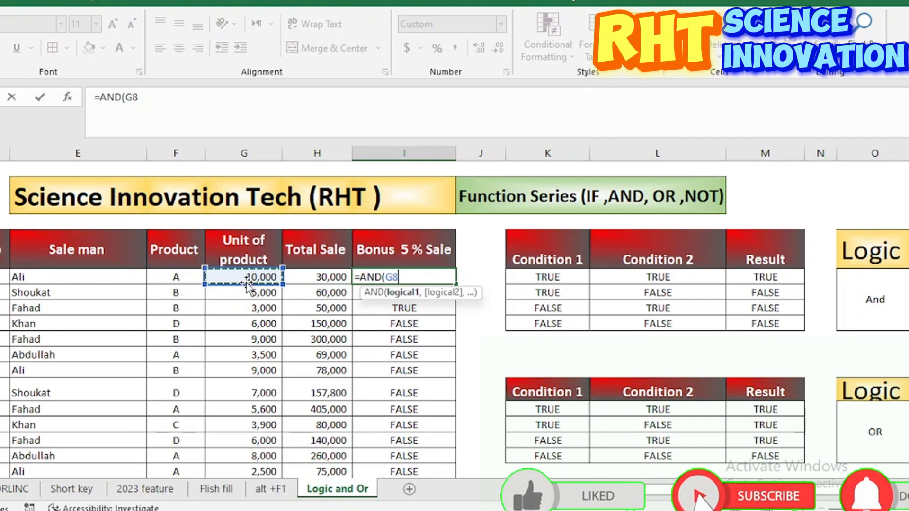
text(>500)
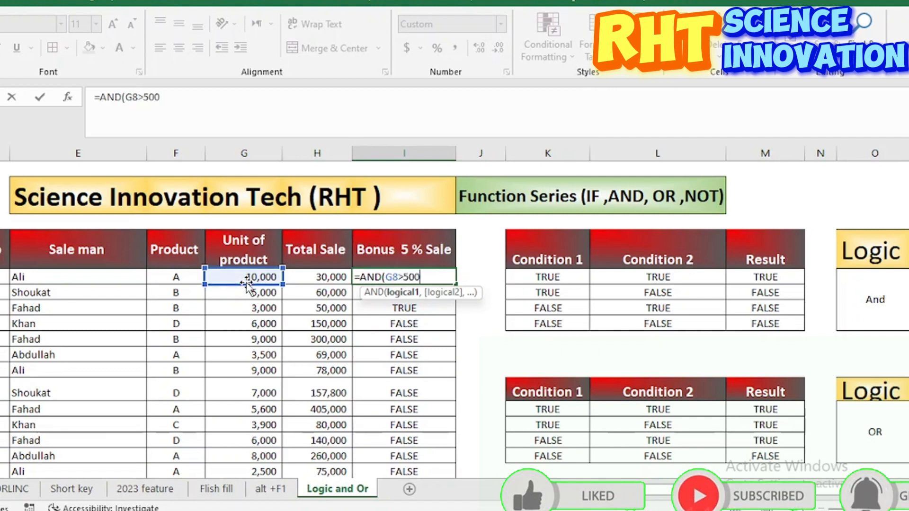
text(0,)
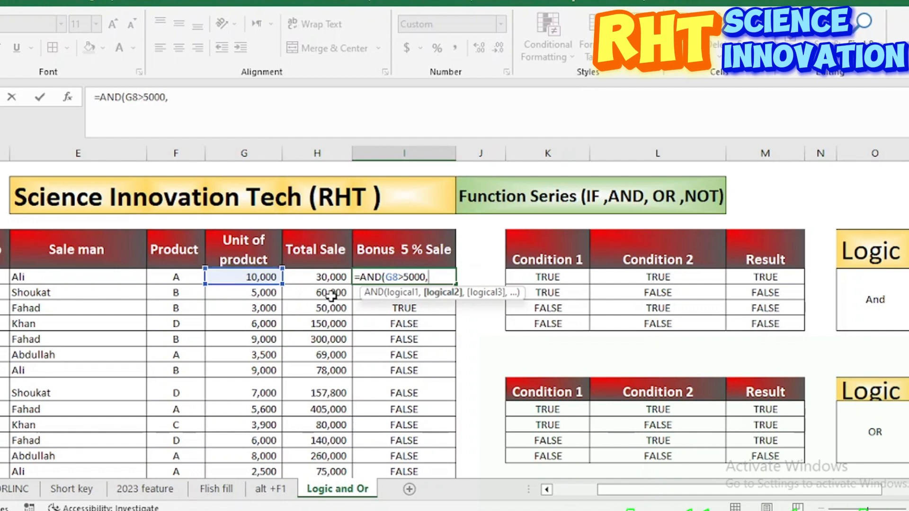
Step: Add the second condition H8>60000 and complete the formula as =AND(G8>5000,H8>60000)
click(316, 278)
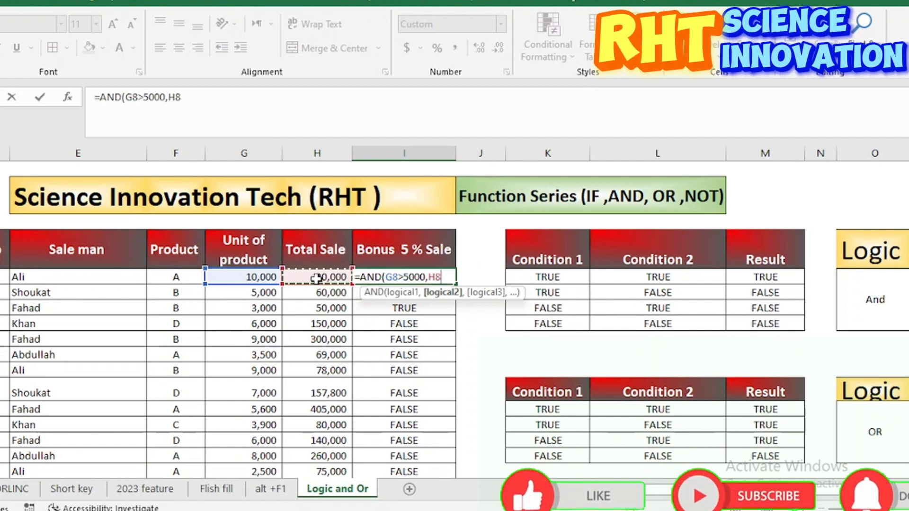
text(>6000)
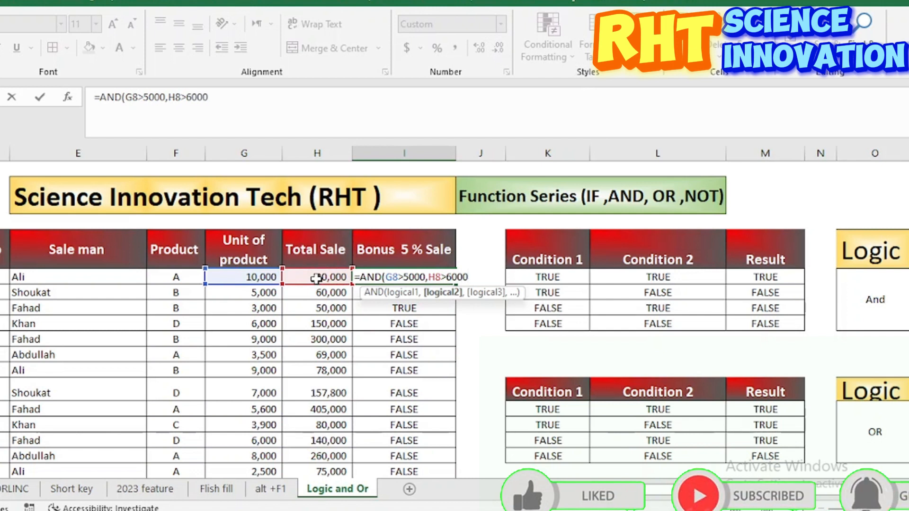
text(0)
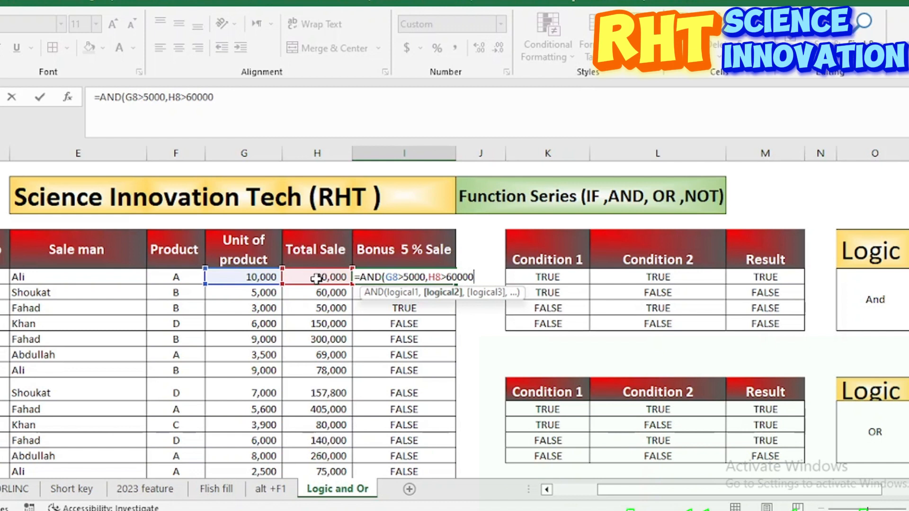
text())
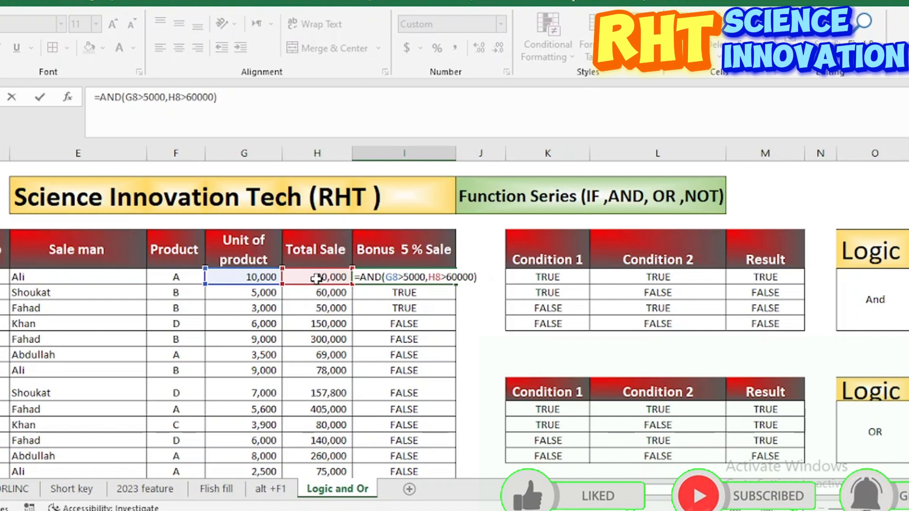
key(Return)
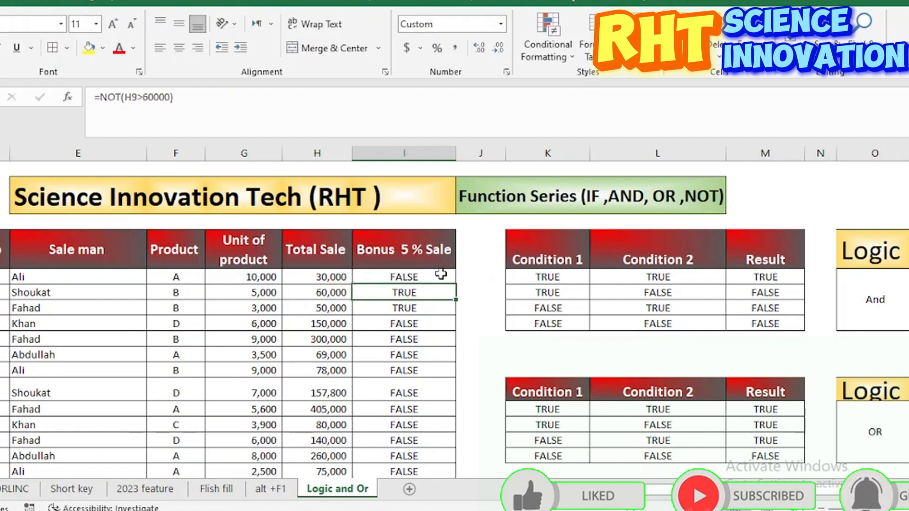
Step: Fill the AND formula from I8 down the Bonus 5 % Sale column and check the first record's units and total sale
click(441, 274)
double_click(455, 284)
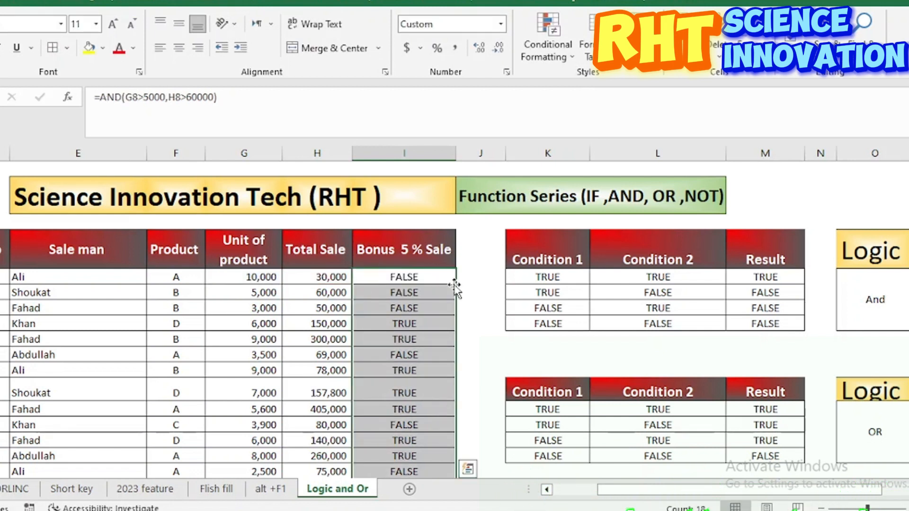
click(398, 280)
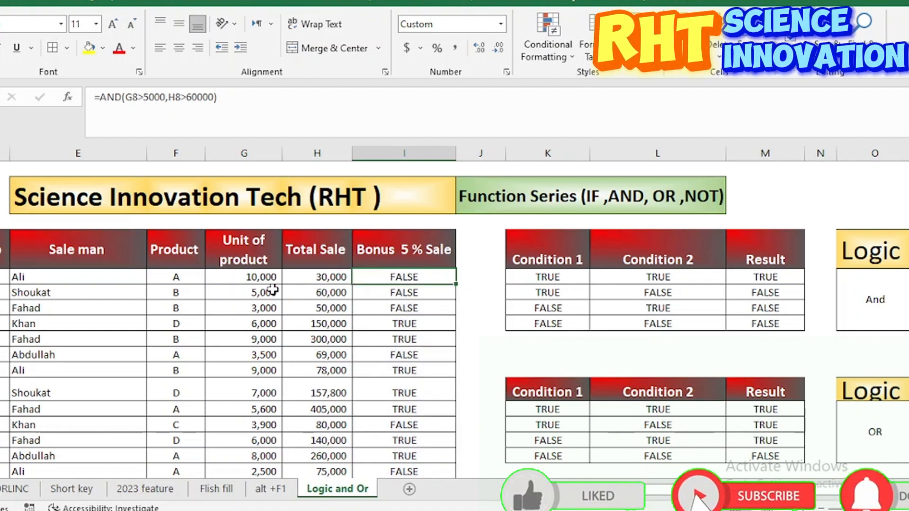
click(248, 278)
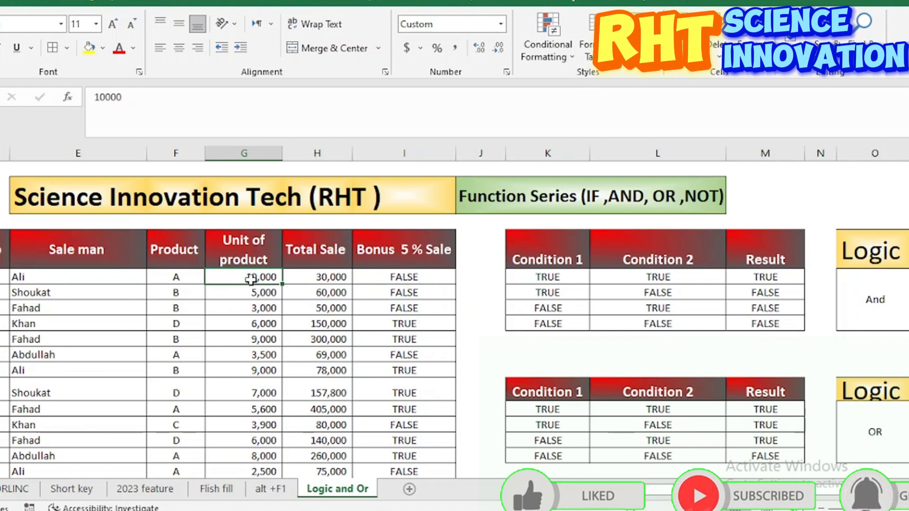
click(314, 279)
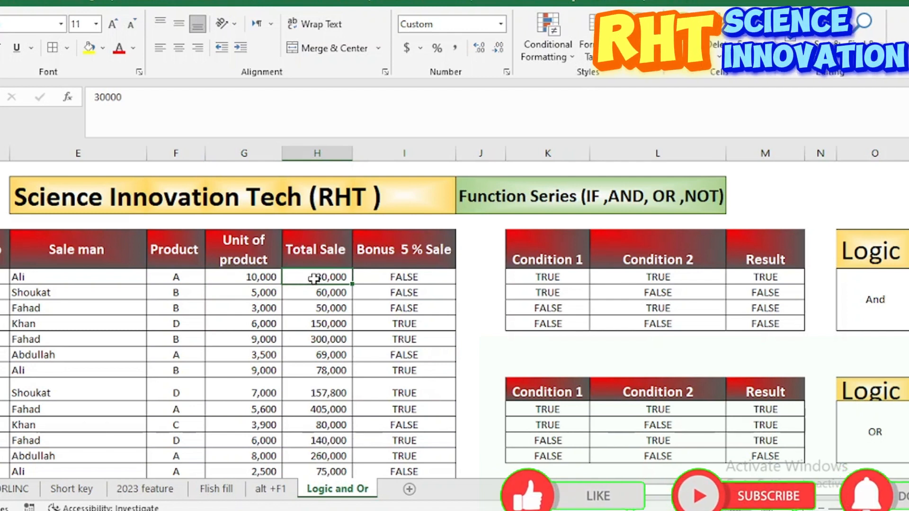
Step: Compare the first two records' units and total sales with their AND results in the Bonus 5 % Sale column
click(405, 278)
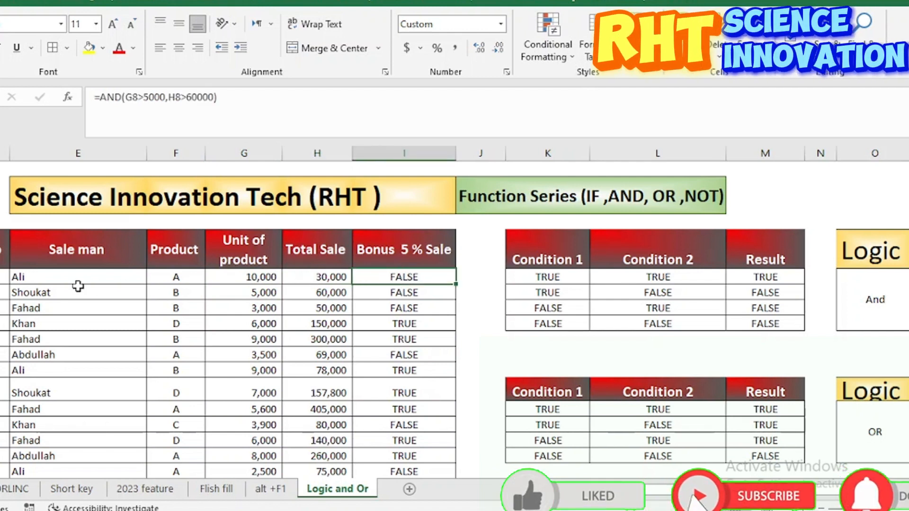
click(1, 277)
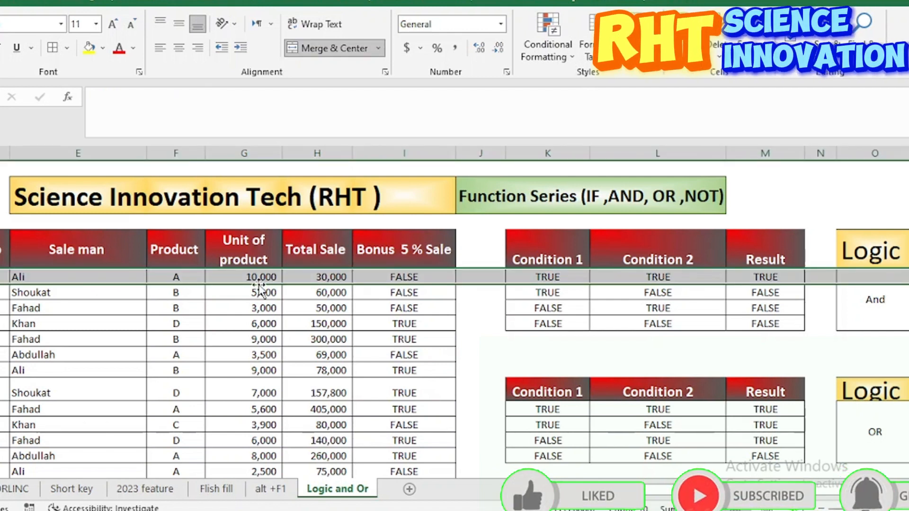
click(396, 276)
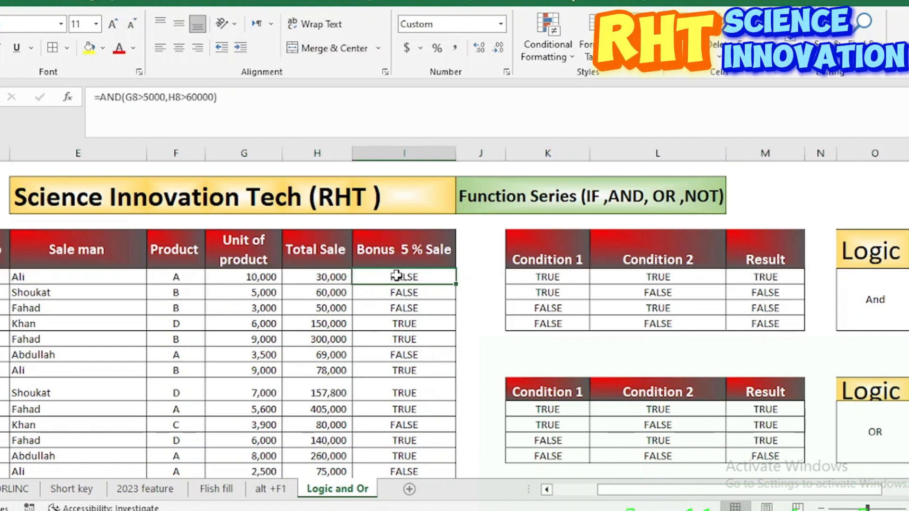
click(244, 277)
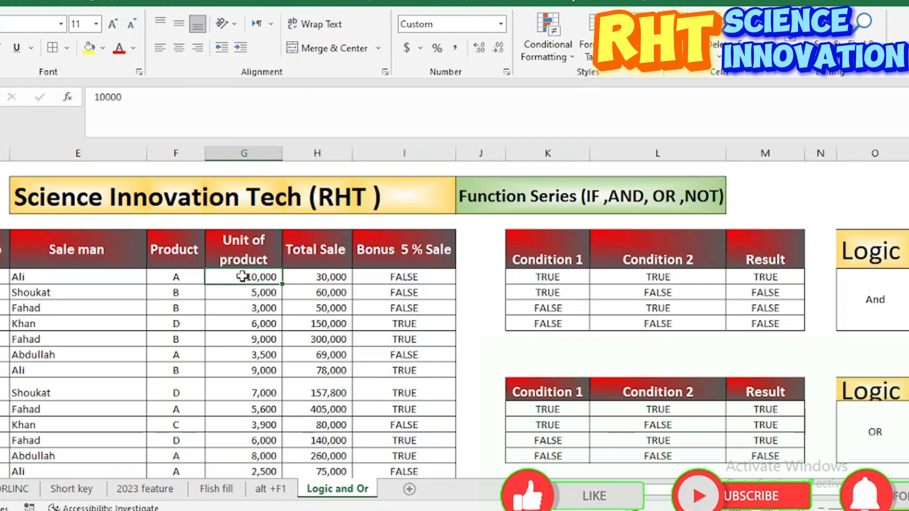
click(330, 276)
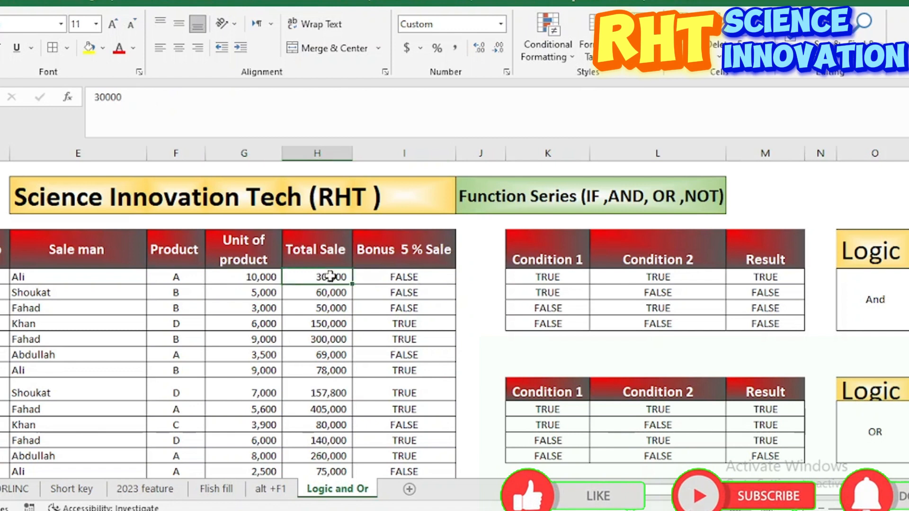
click(266, 292)
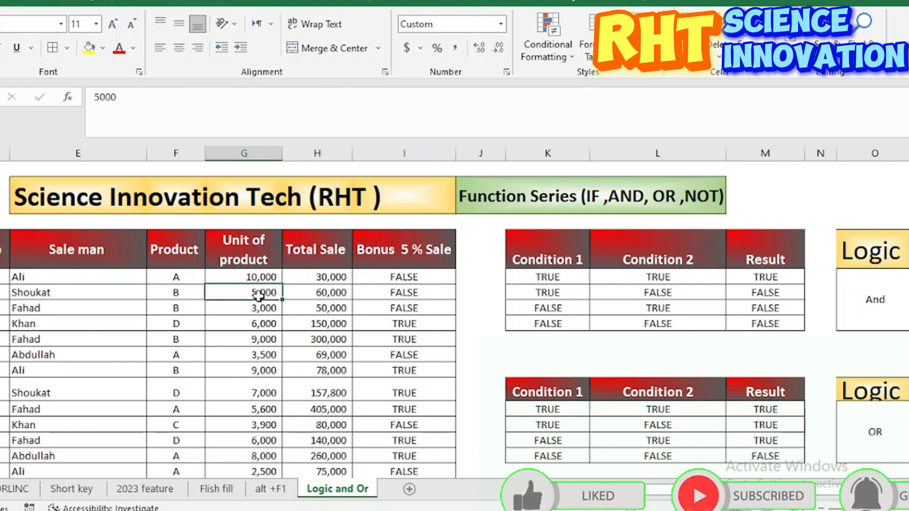
click(319, 293)
click(392, 290)
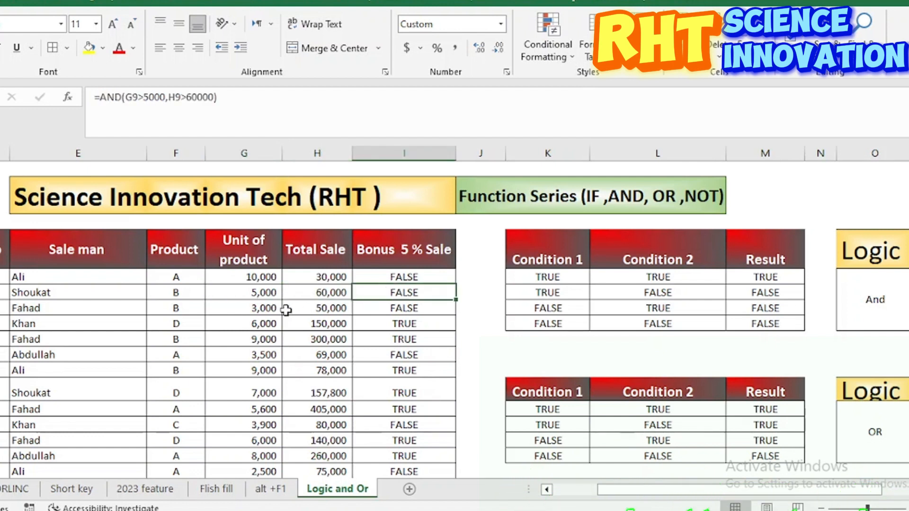
Step: Check the third and fourth records' units and total sales against their AND results, and look over the results further down
click(263, 309)
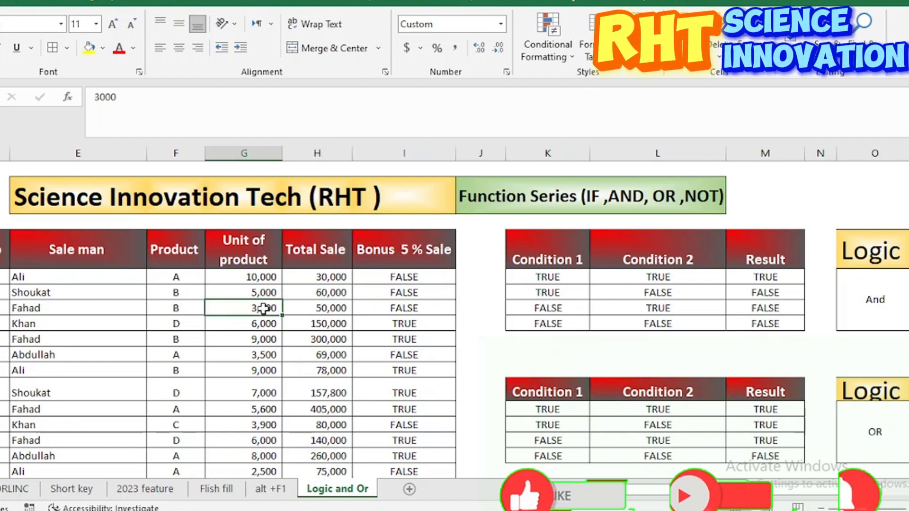
click(309, 309)
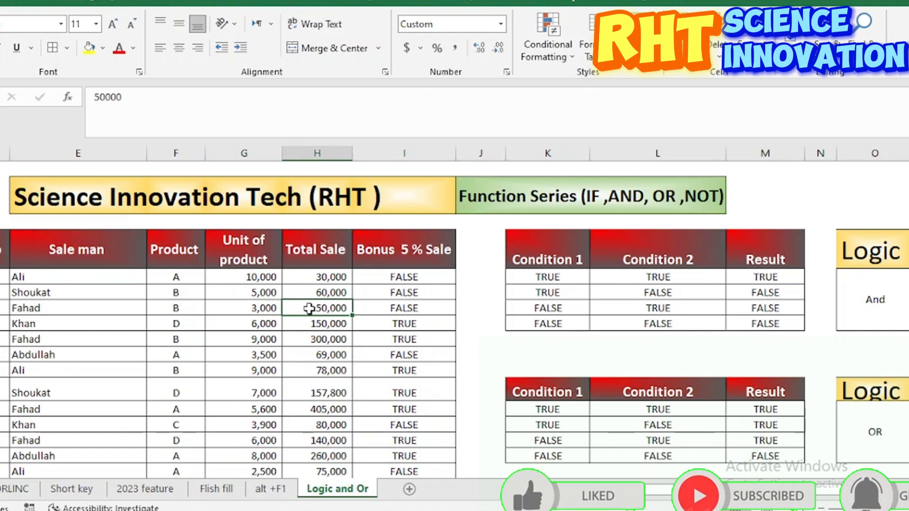
click(397, 308)
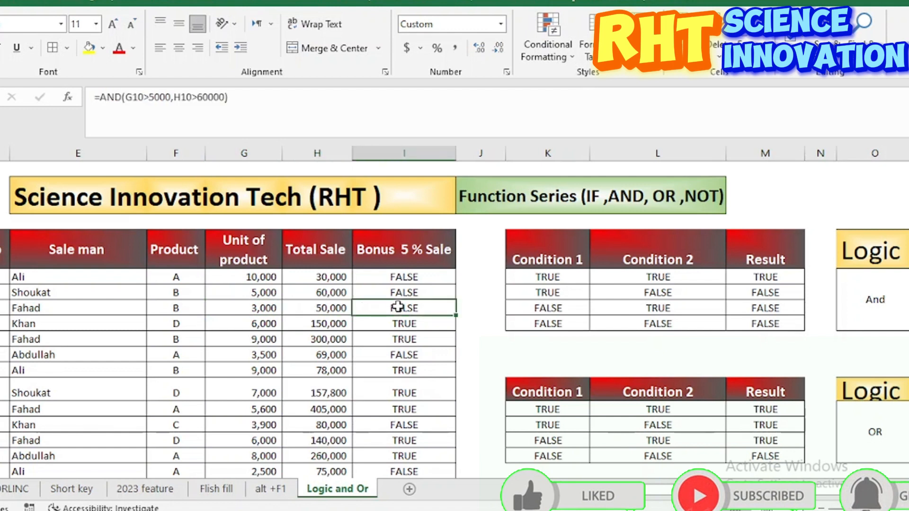
click(255, 326)
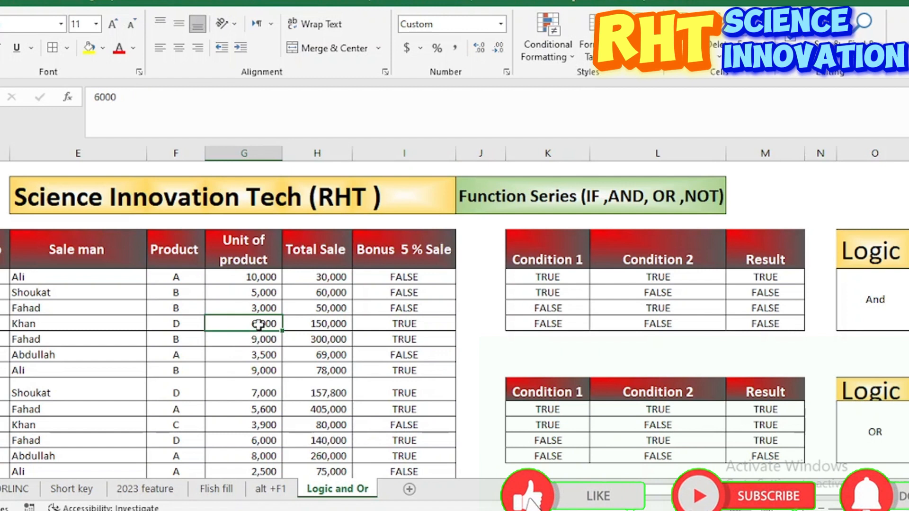
click(311, 323)
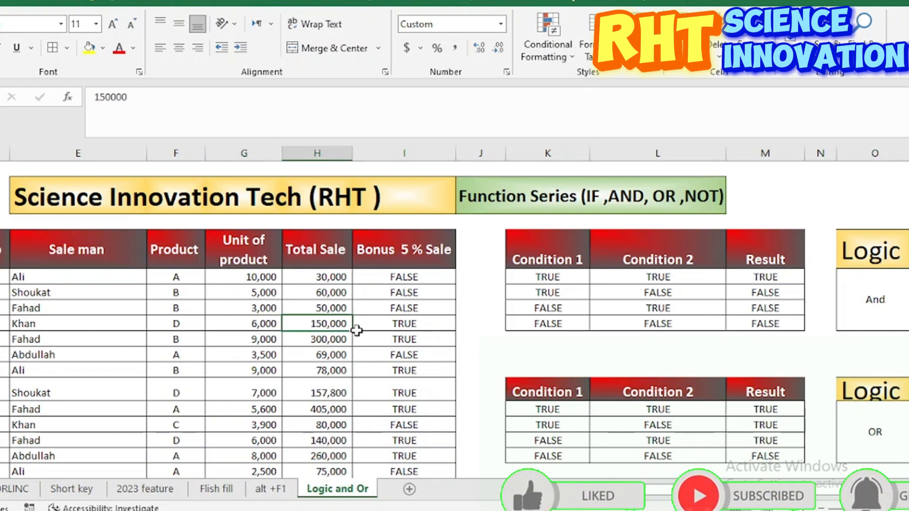
click(393, 323)
scroll(401, 347, down, 3)
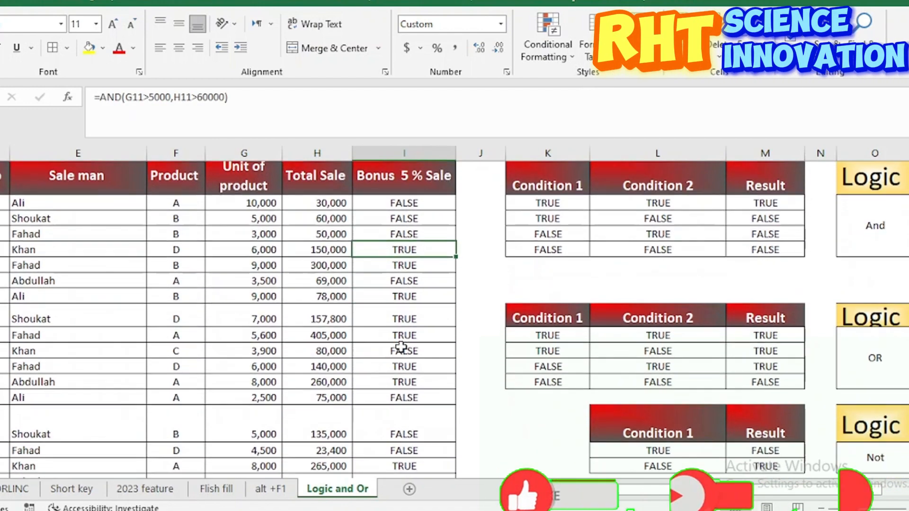
scroll(402, 346, up, 2)
click(399, 374)
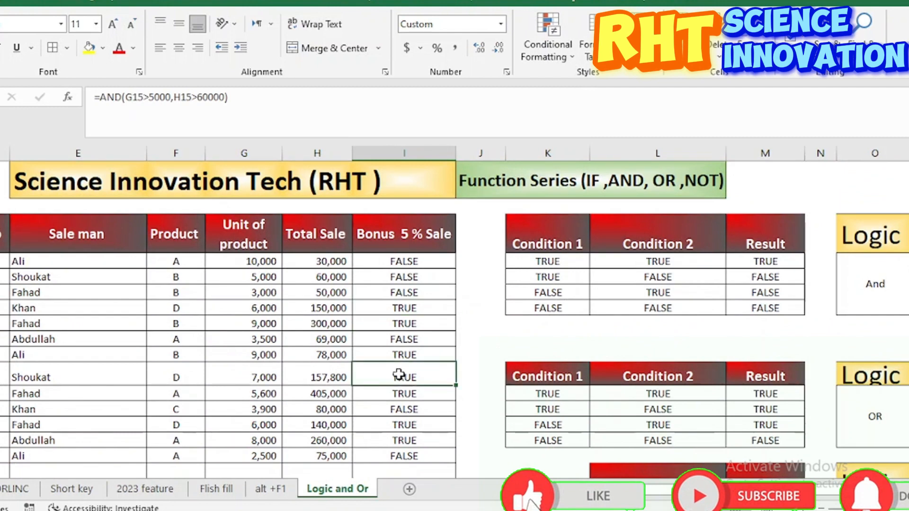
Step: Wrap the AND formula in I8 in an IF function, using AND(G8>5000,H8>60000) as the logical test
click(393, 263)
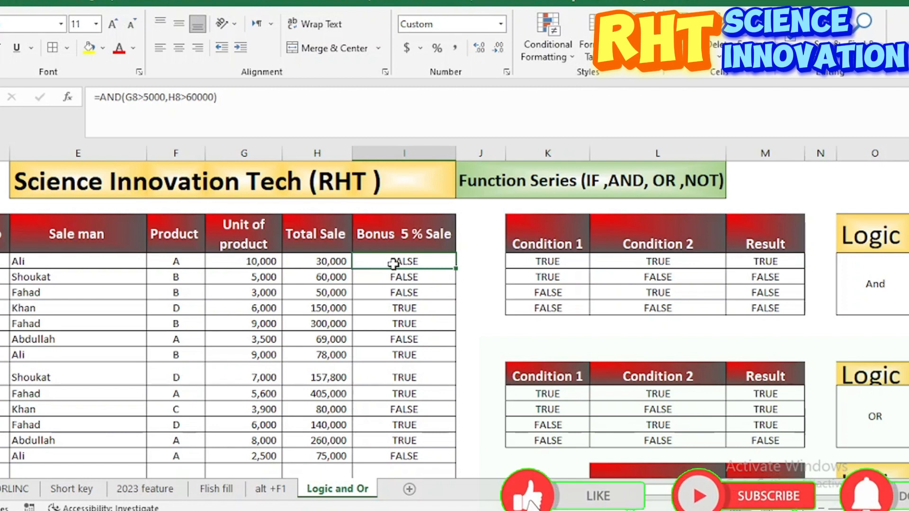
double_click(393, 264)
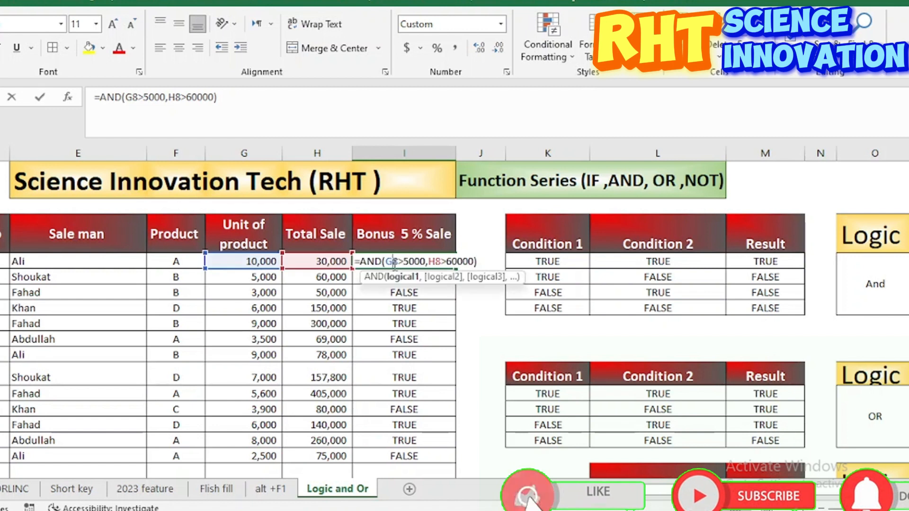
click(362, 261)
text(i)
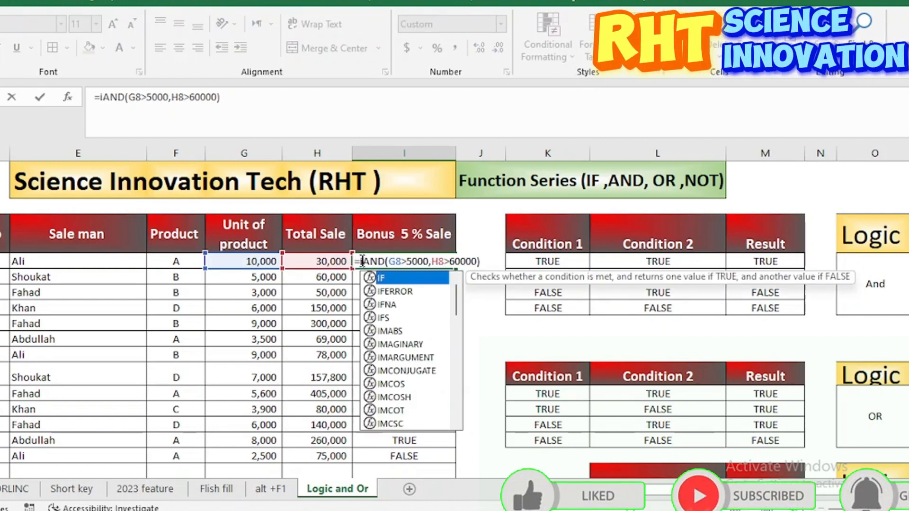
text(f)
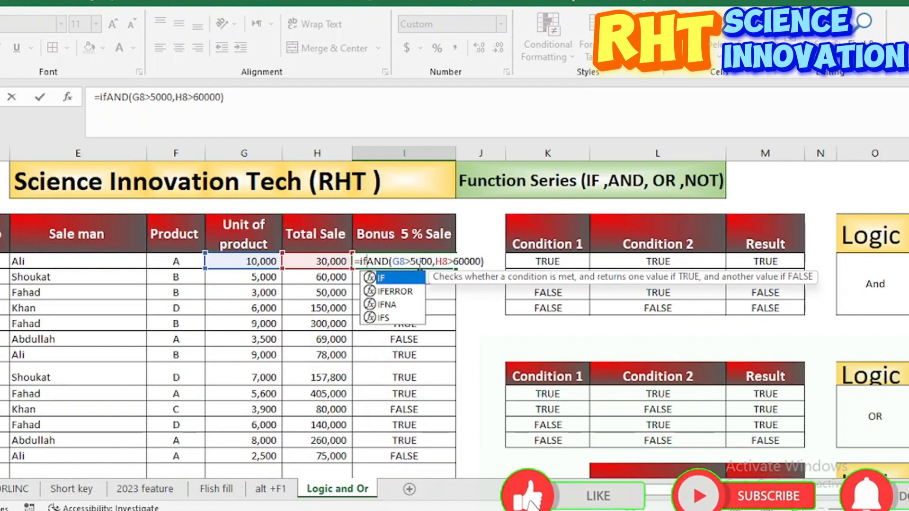
text(()
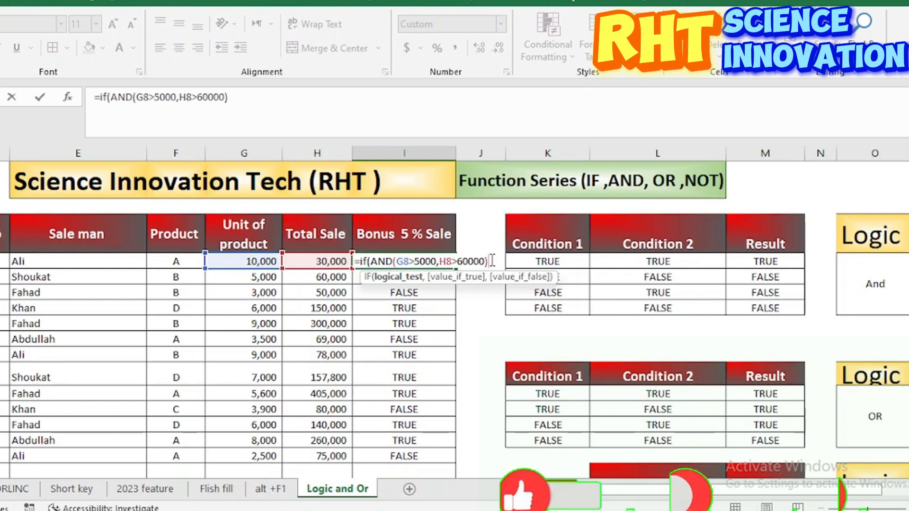
Step: Add H8*5% as the value if true in the IF formula
text(,)
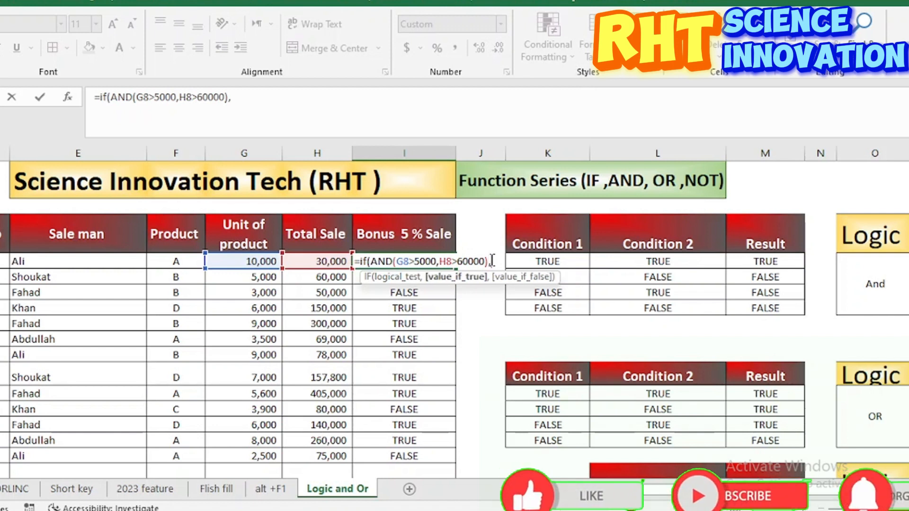
click(322, 261)
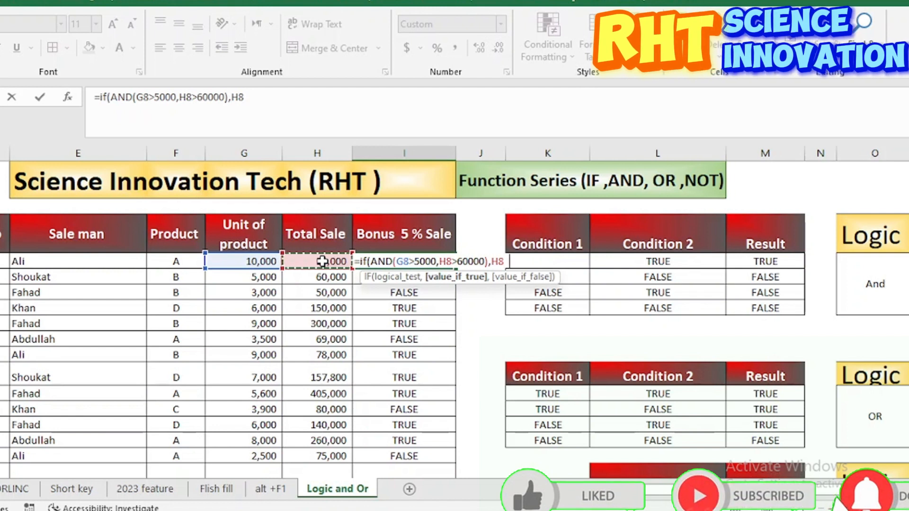
text(*)
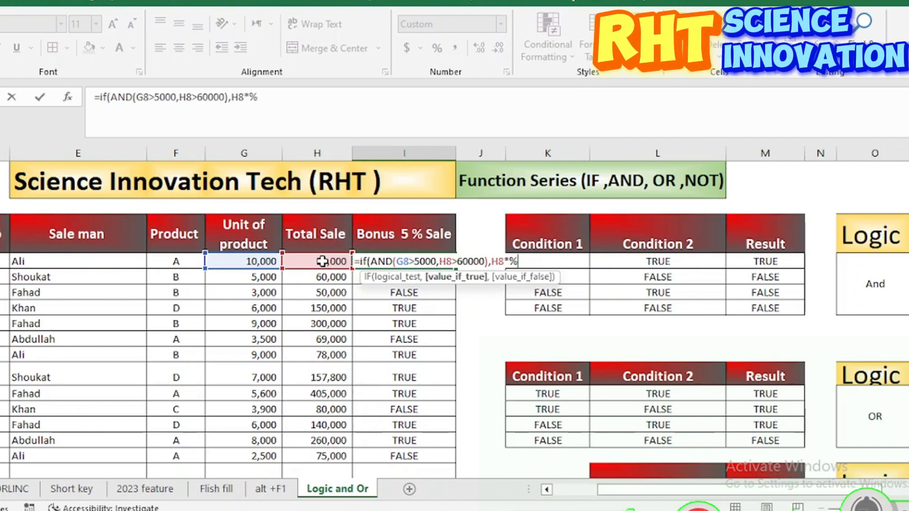
text(5%)
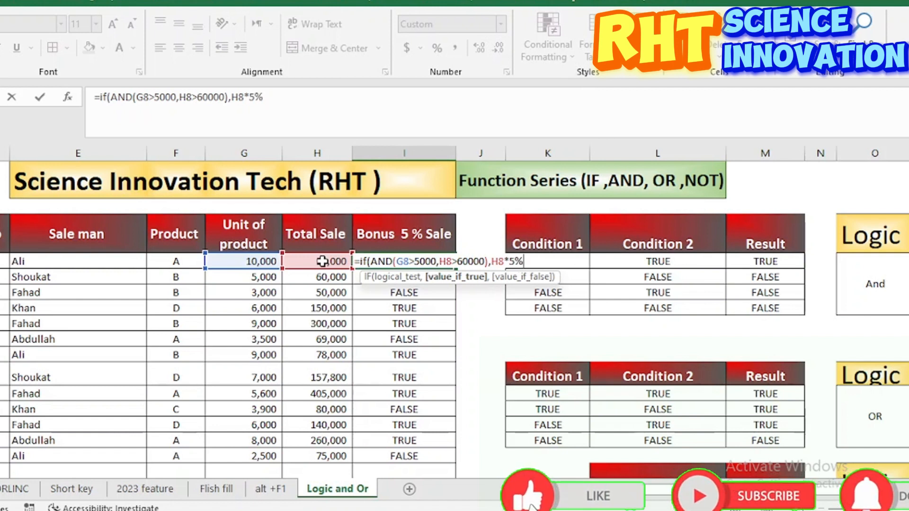
Step: Add "NO Bonus" as the value if false and complete the formula as =IF(AND(G8>5000,H8>60000),H8*5%,"NO Bonus")
text(,)
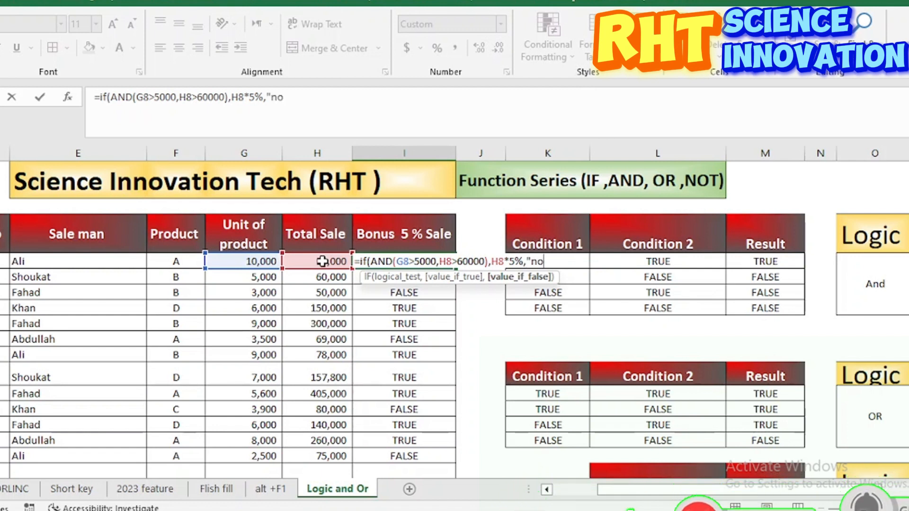
text("NO Bonu)
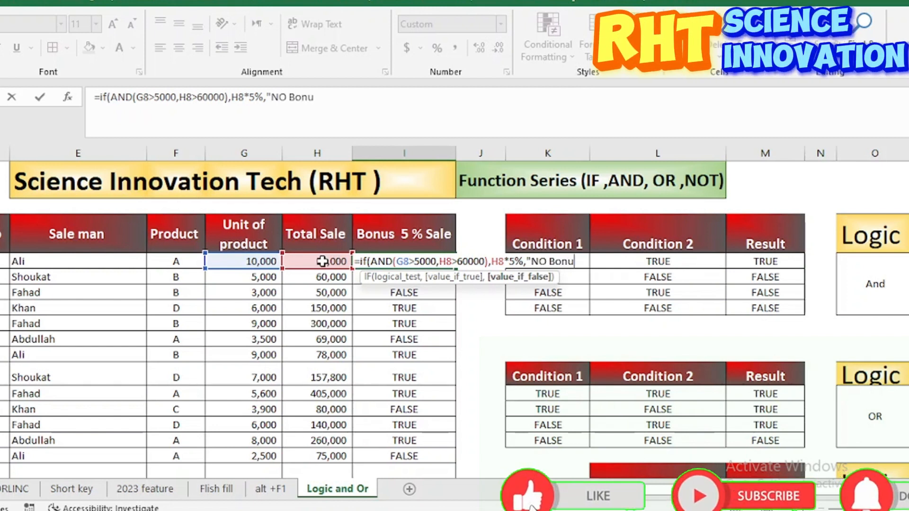
text(s")
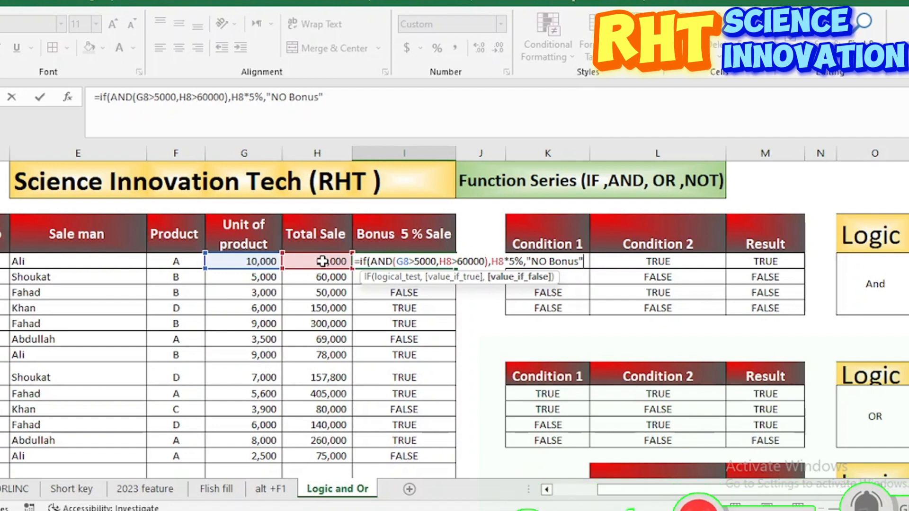
text())
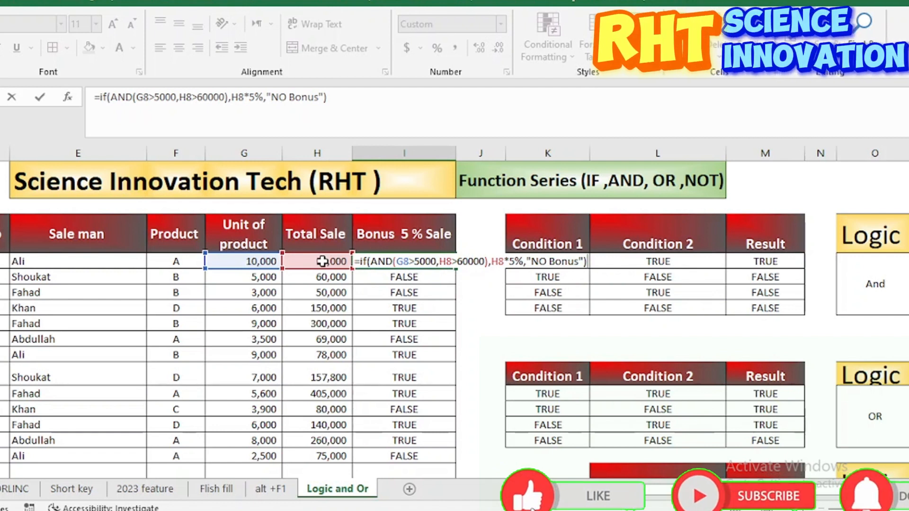
key(Return)
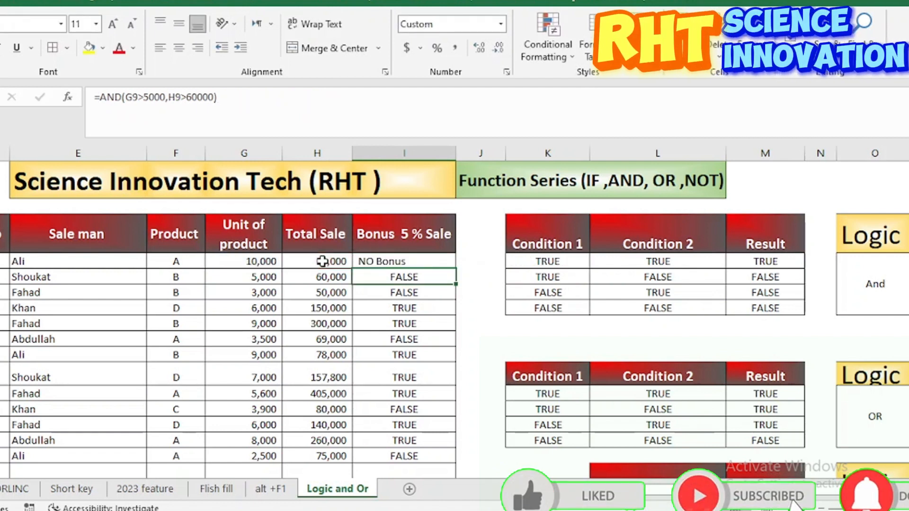
Step: Check the first record's units, total sale and bonus, and fill the IF formula from I8 down the Bonus 5 % Sale column
click(411, 263)
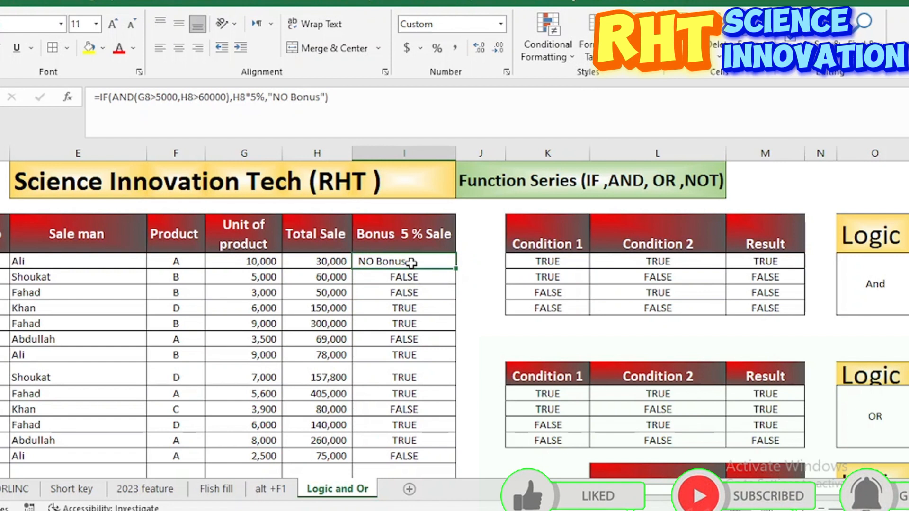
click(258, 263)
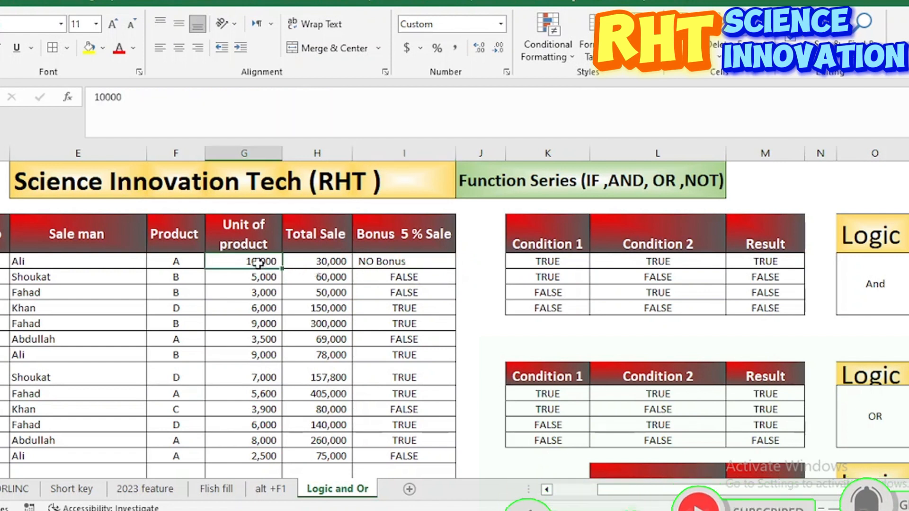
click(60, 260)
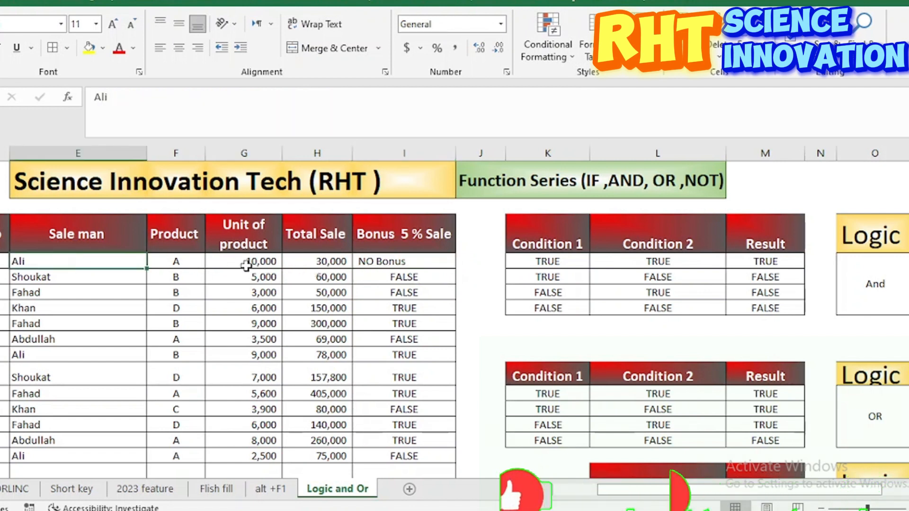
click(264, 261)
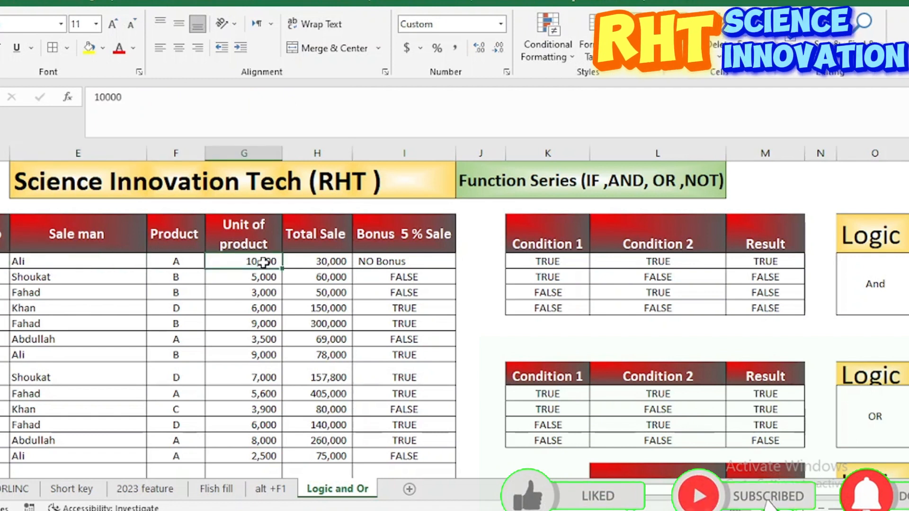
click(328, 263)
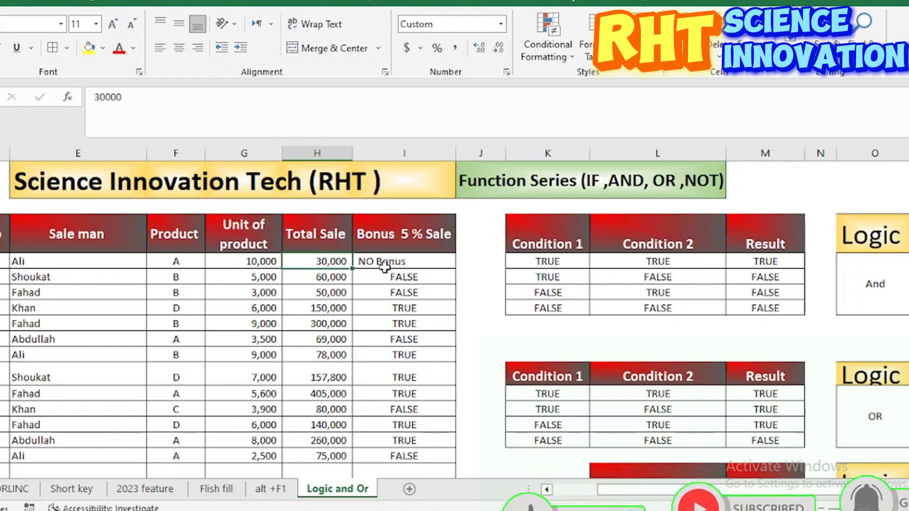
click(407, 263)
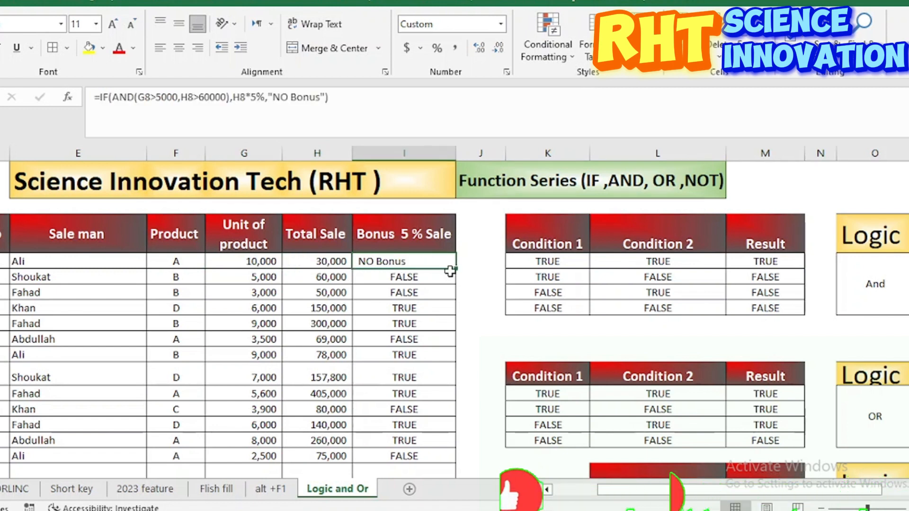
double_click(456, 272)
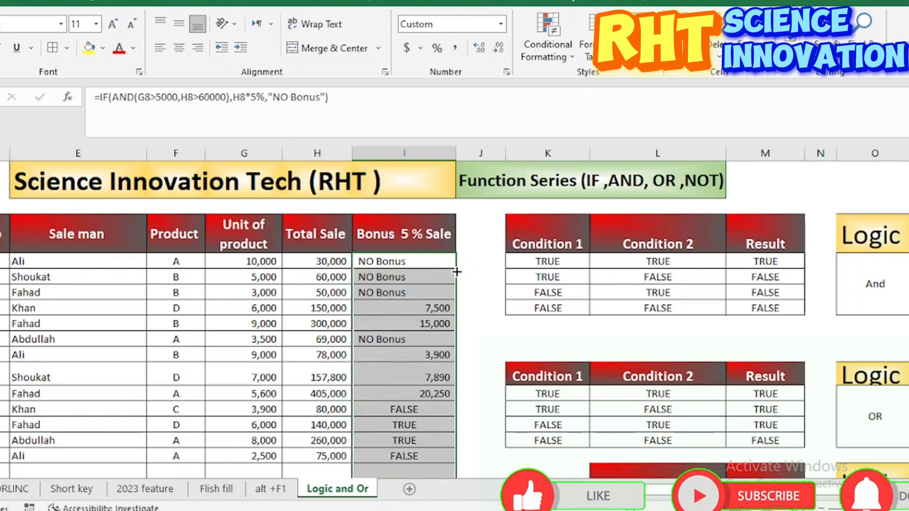
Step: Examine the units, total sale and bonus in rows 9 to 11 against the AND bonus conditions
click(263, 278)
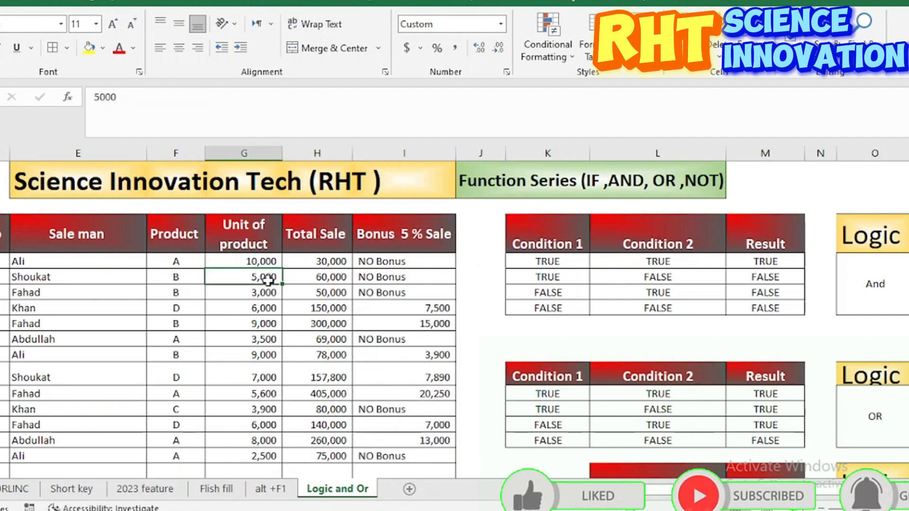
click(326, 277)
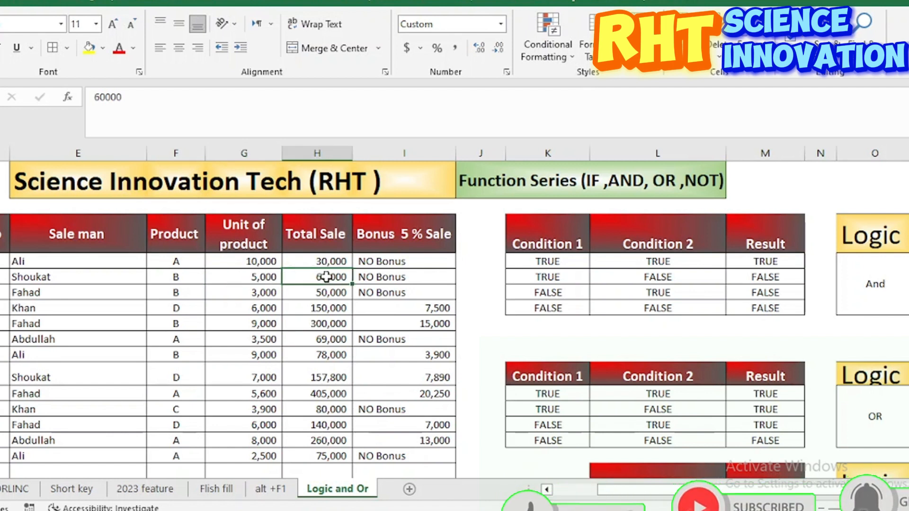
click(264, 282)
drag(263, 293, 325, 292)
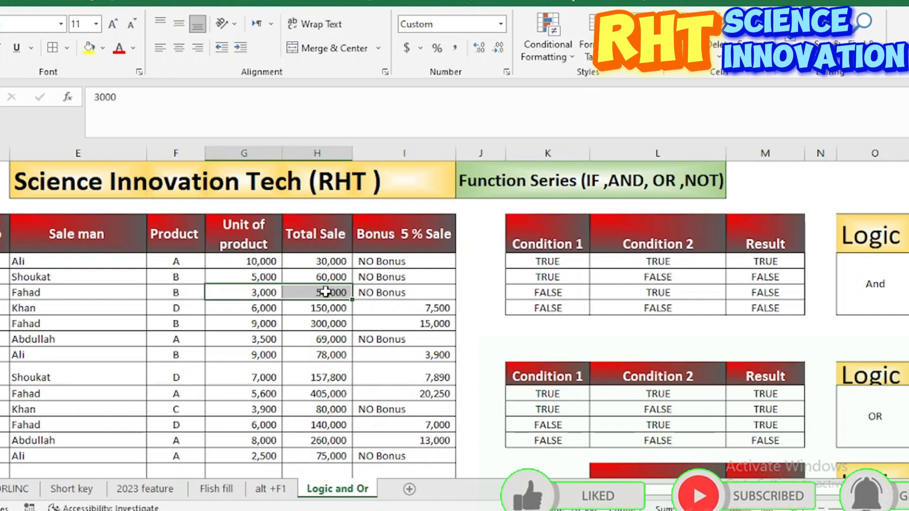
click(256, 308)
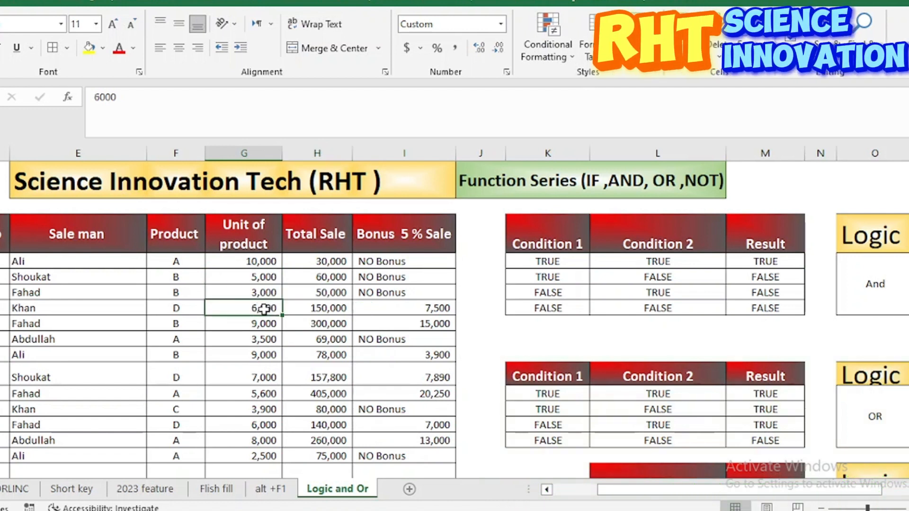
click(314, 309)
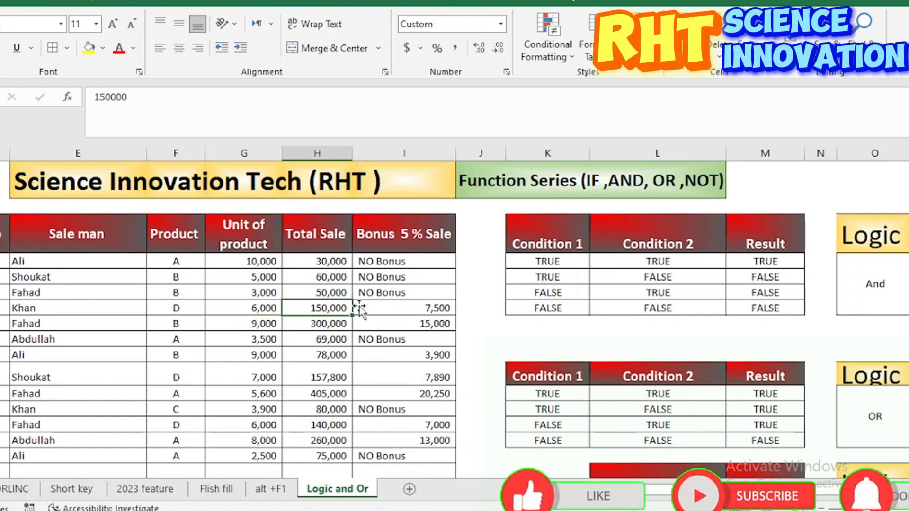
click(413, 303)
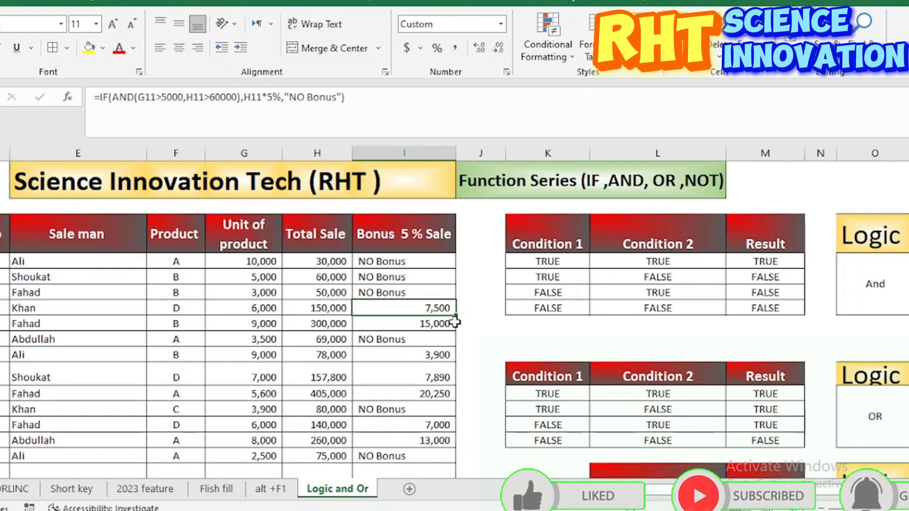
Step: Examine the units, total sale and bonus in rows 12 and 13 against the AND bonus conditions
click(262, 324)
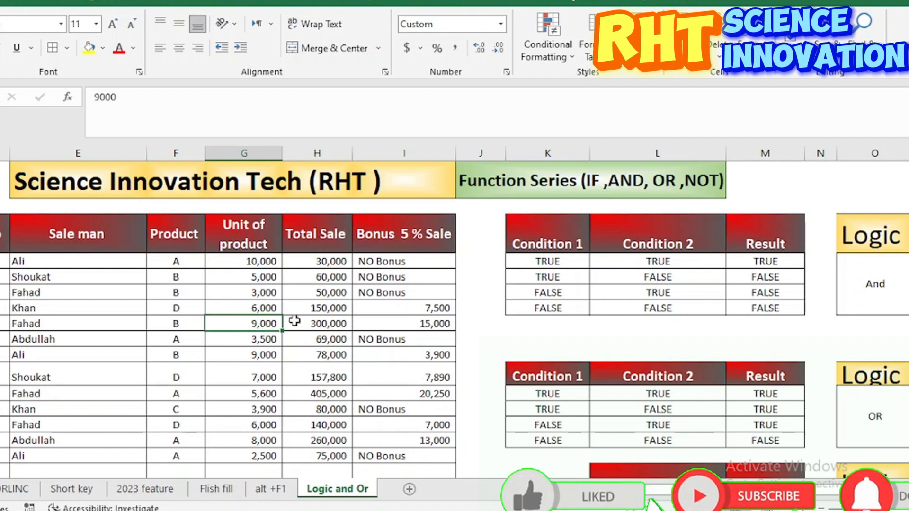
click(325, 325)
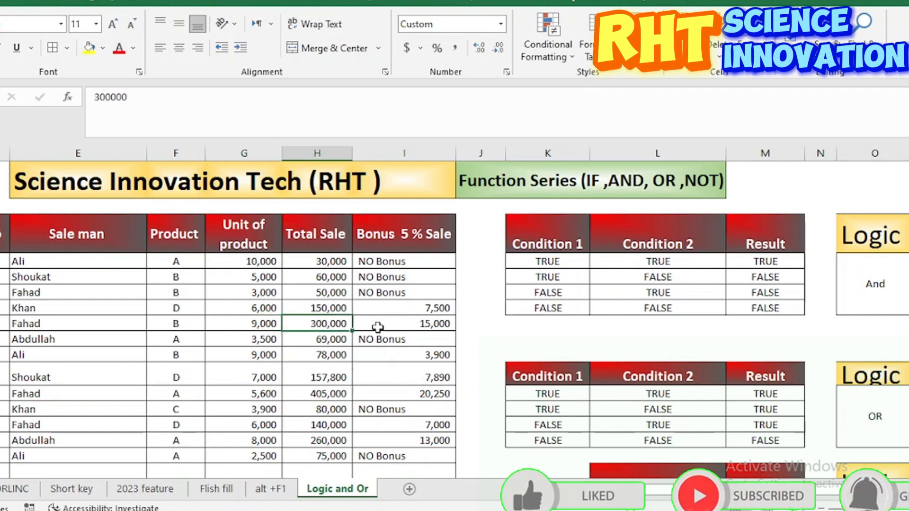
click(429, 325)
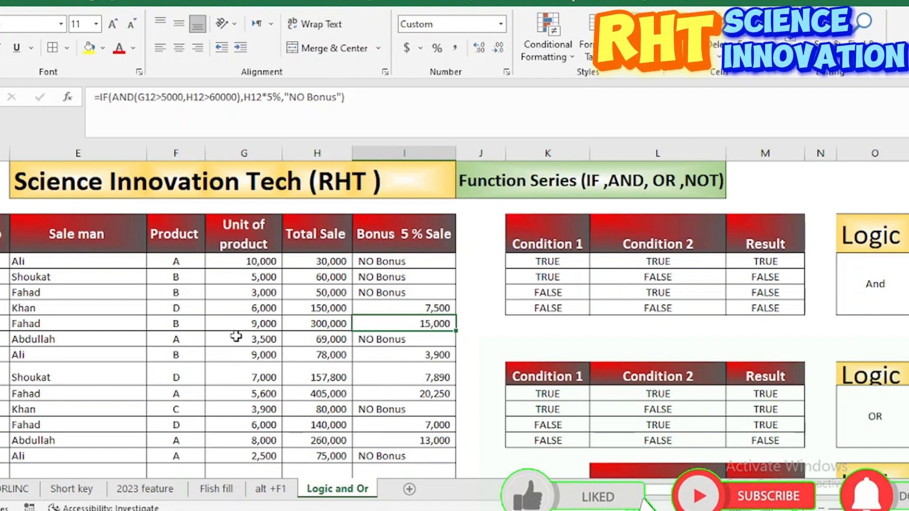
click(263, 339)
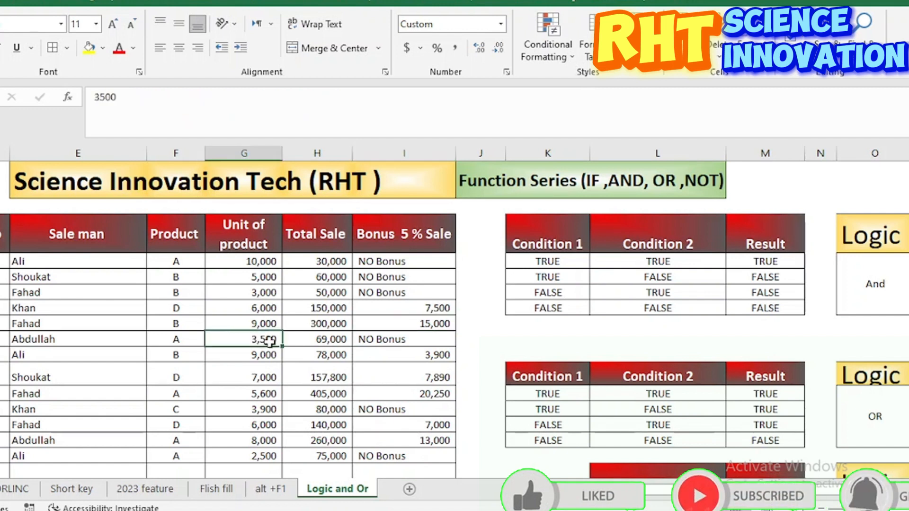
click(309, 340)
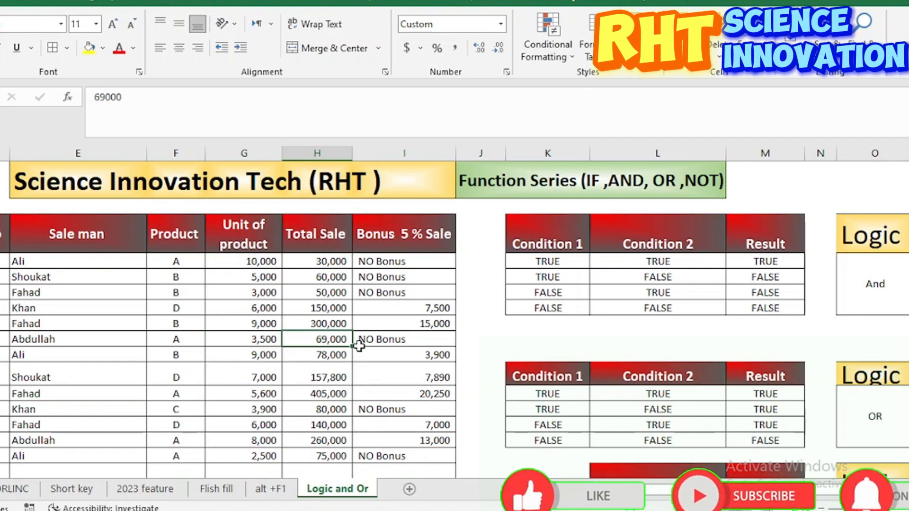
click(409, 345)
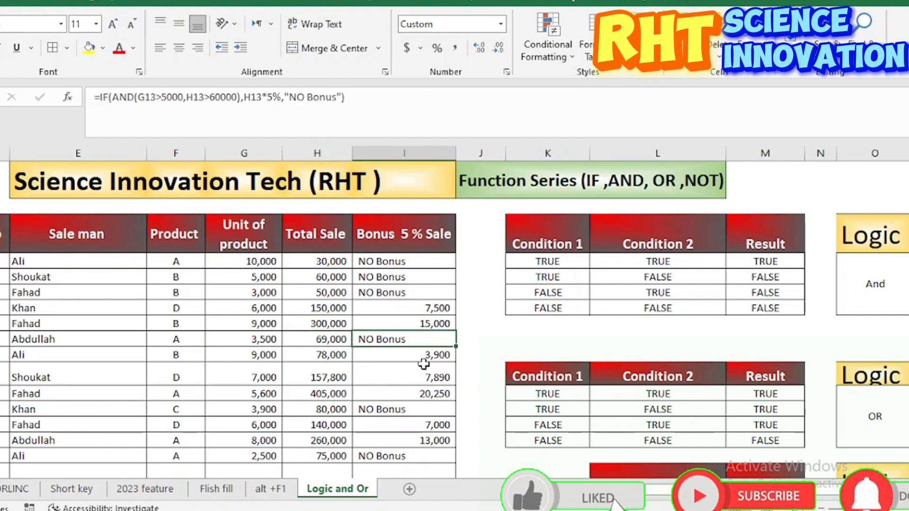
click(256, 337)
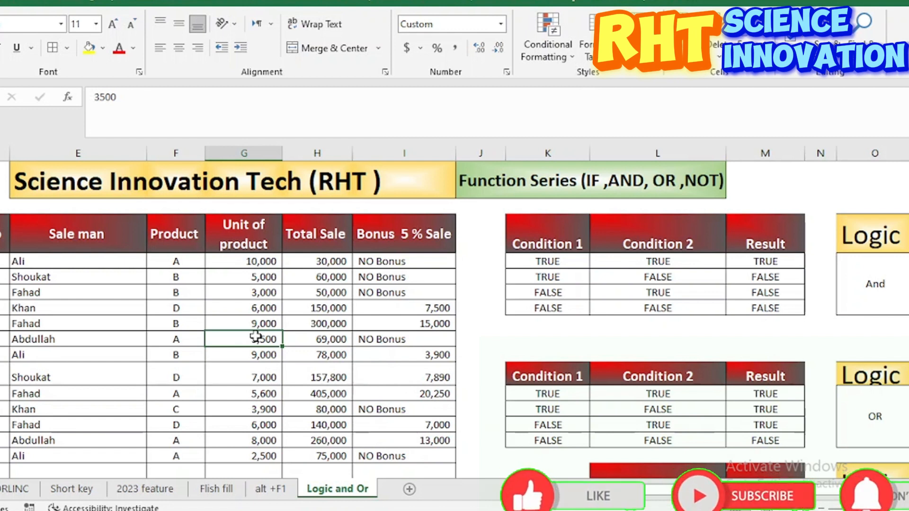
Step: Replace the formula in I8 with a new IF formula whose logical test is an OR function starting with G8>5000
click(416, 268)
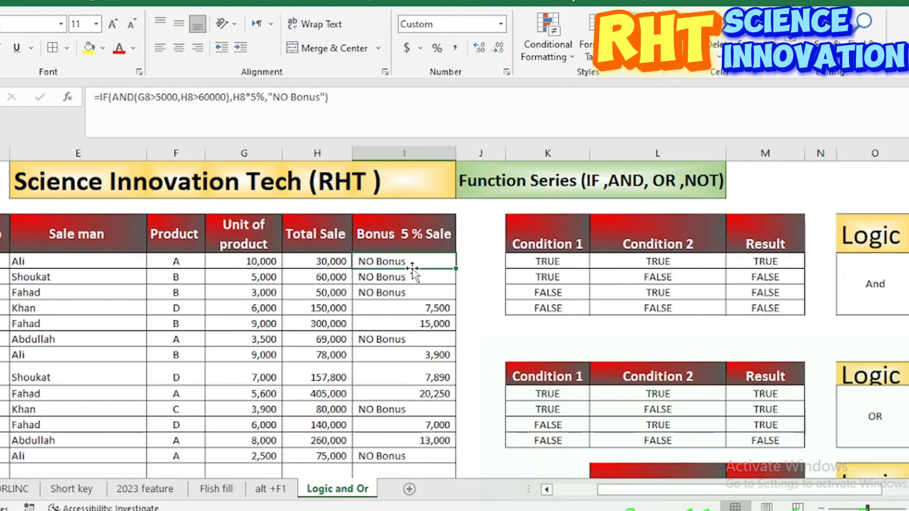
key(F2)
key(shift+Home)
text(=)
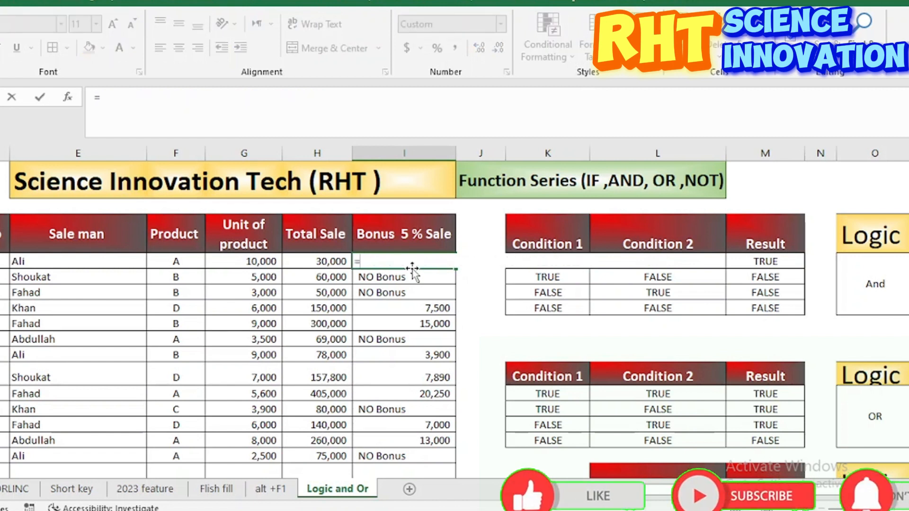
text(if(or)
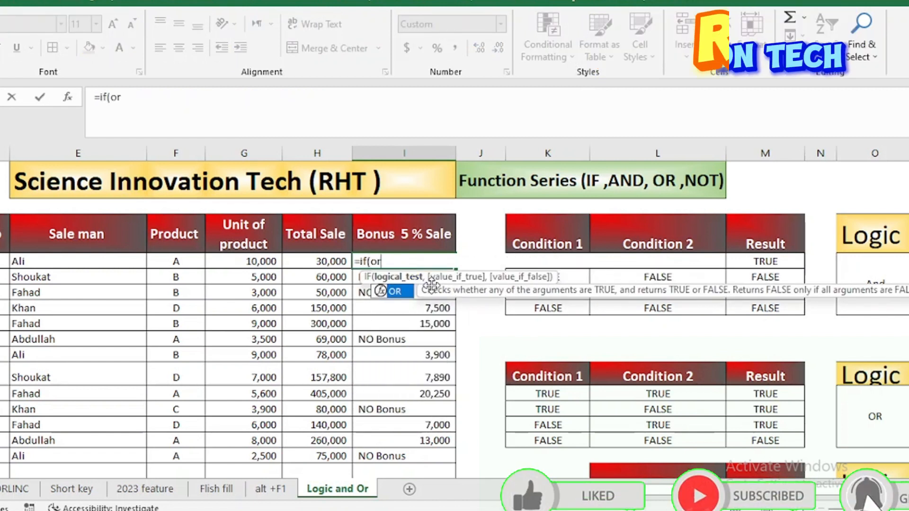
double_click(406, 292)
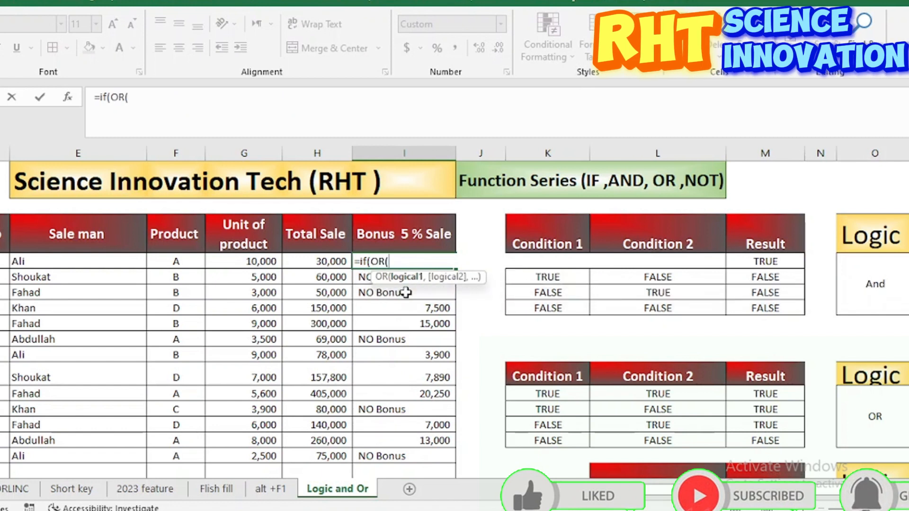
click(238, 264)
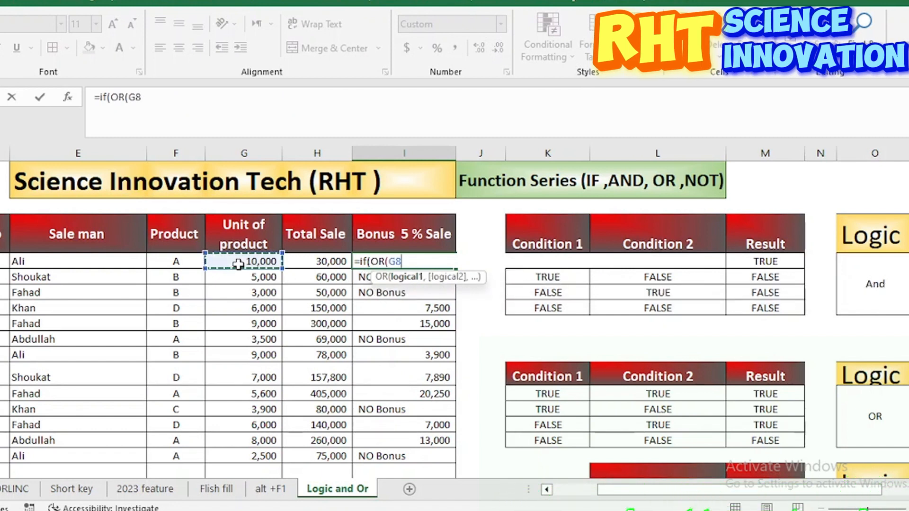
text(>)
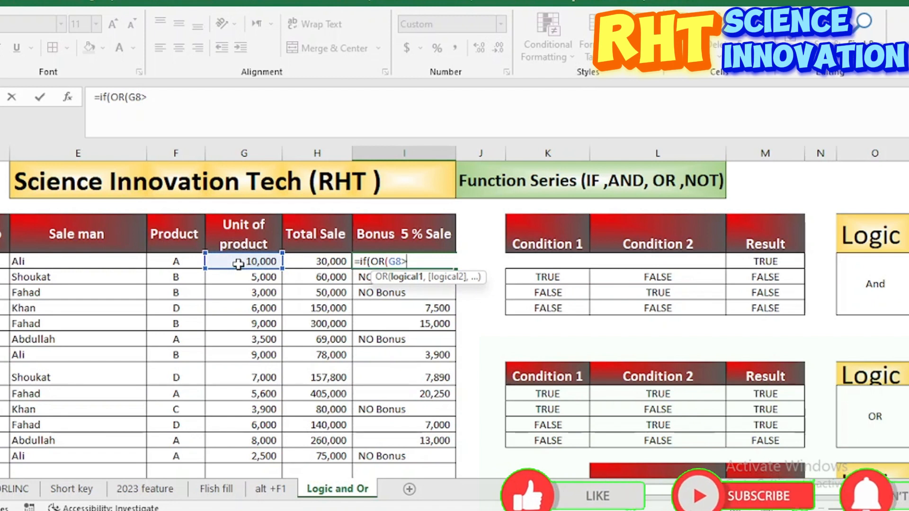
text(5000)
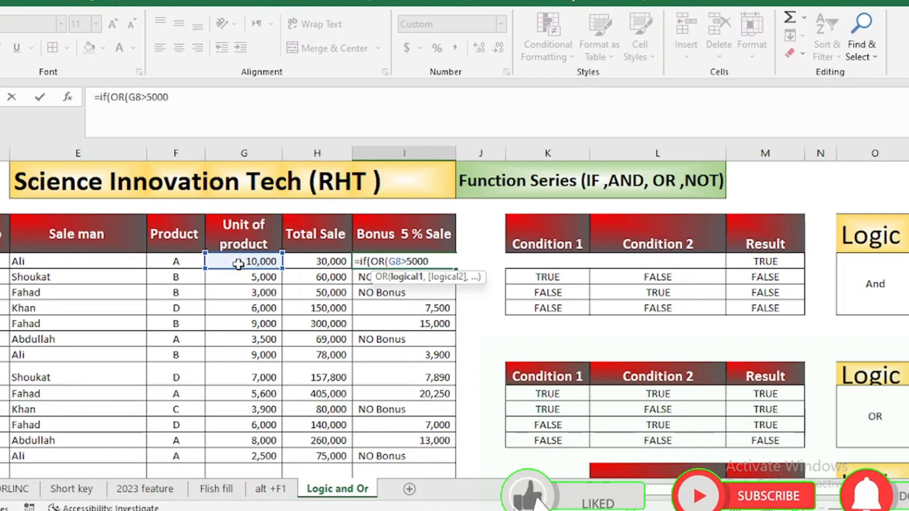
text(,)
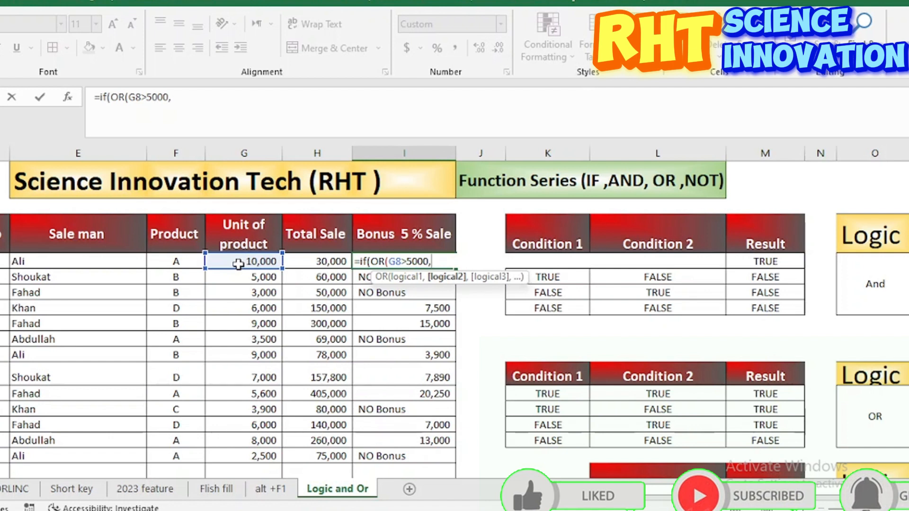
Step: Add H8>60000 as the second OR condition and close the logical test of the IF formula
click(309, 263)
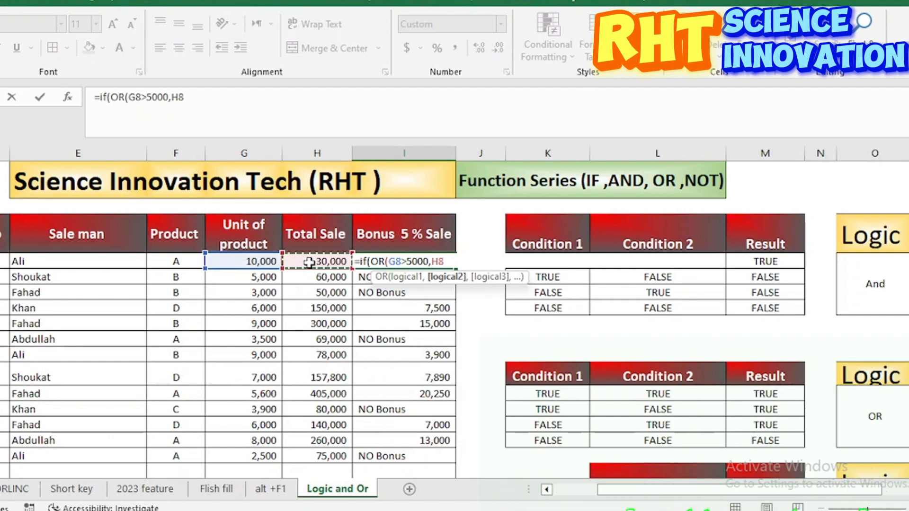
text(>)
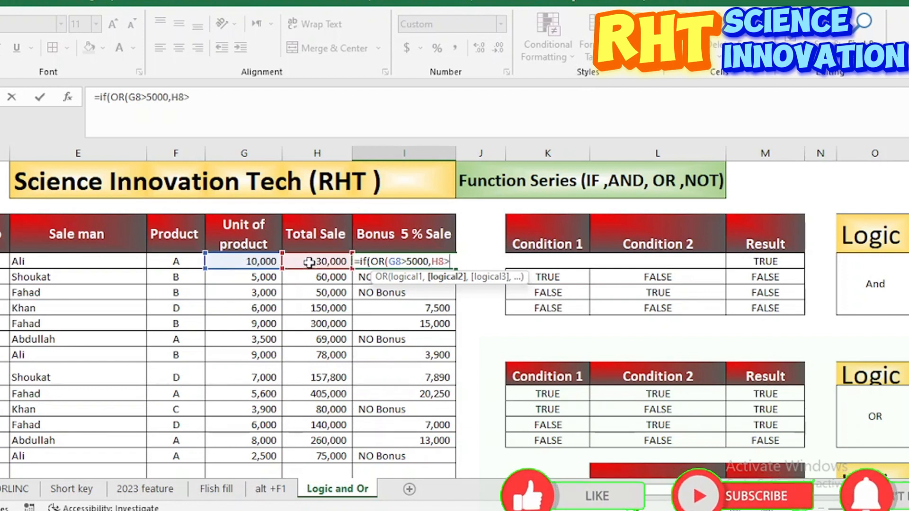
text(60000)
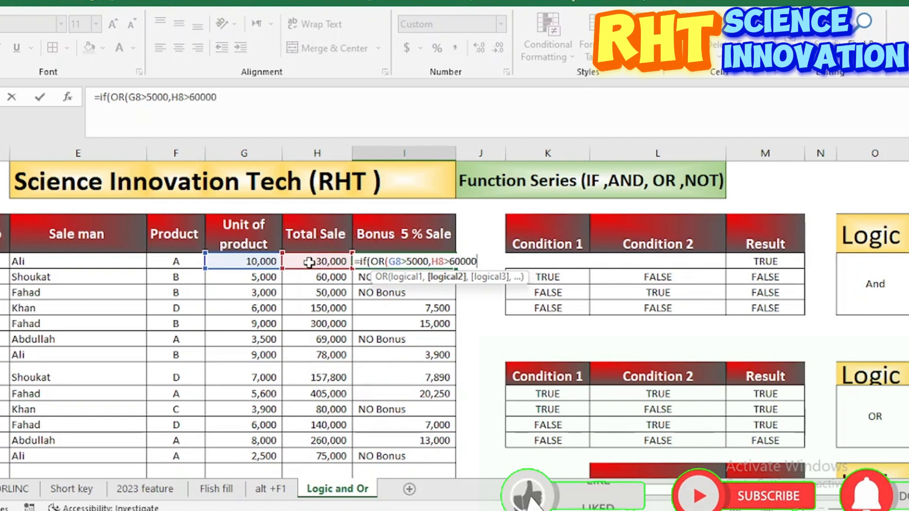
text(,)
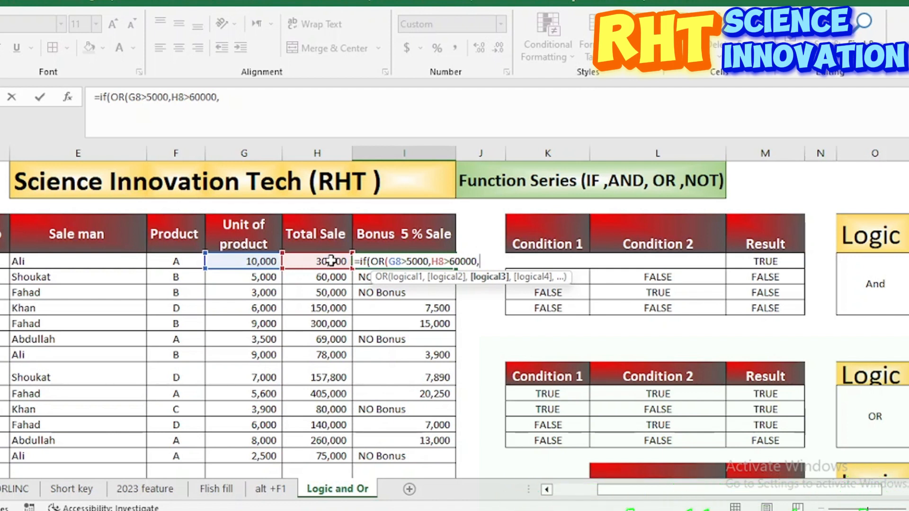
key(BackSpace)
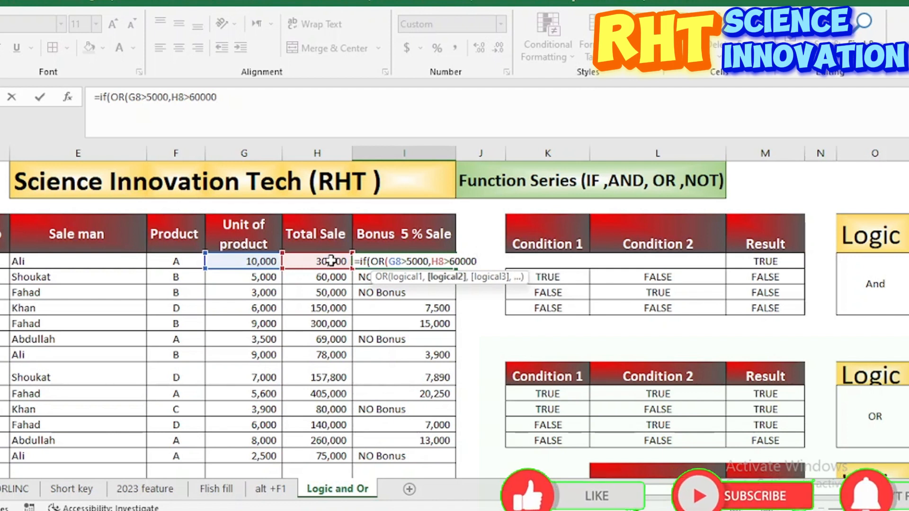
text(),)
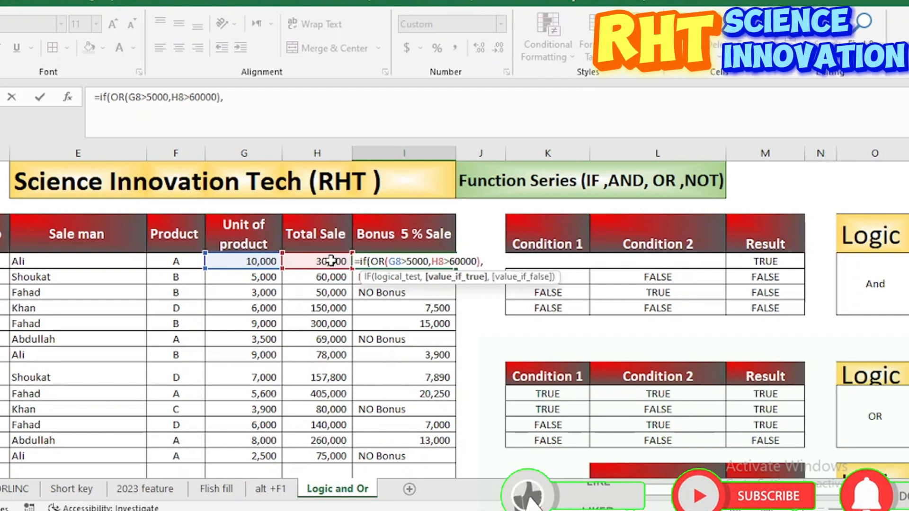
Step: Finish the I8 formula with H8*5% as the value if true and "No Bonus" as the value if false
click(327, 261)
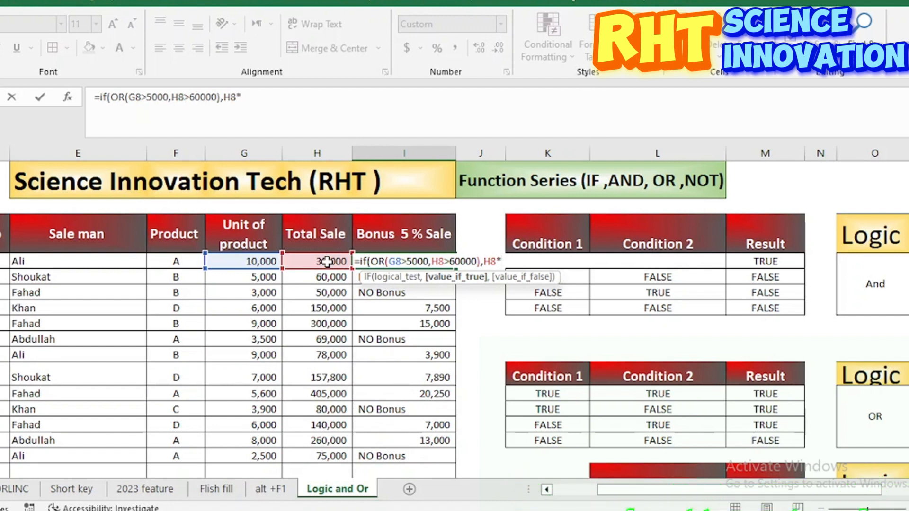
text(*5%)
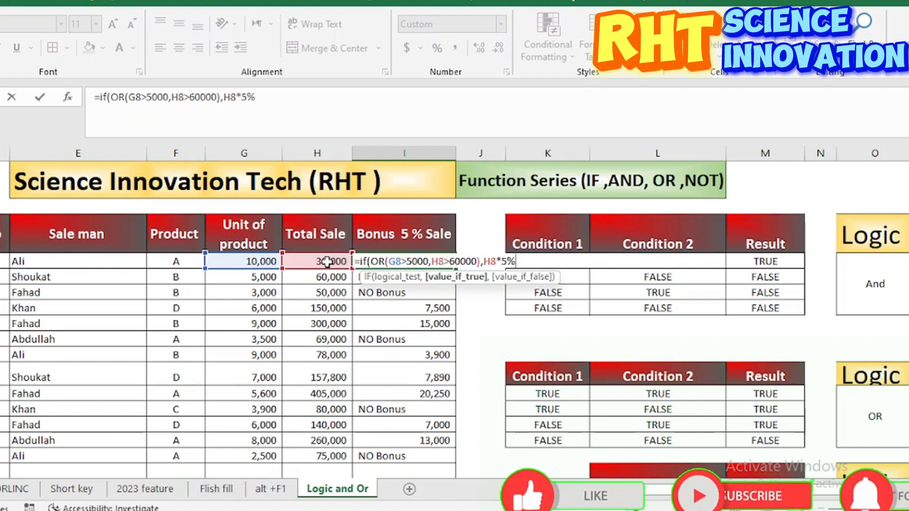
text(,)
text("NO B)
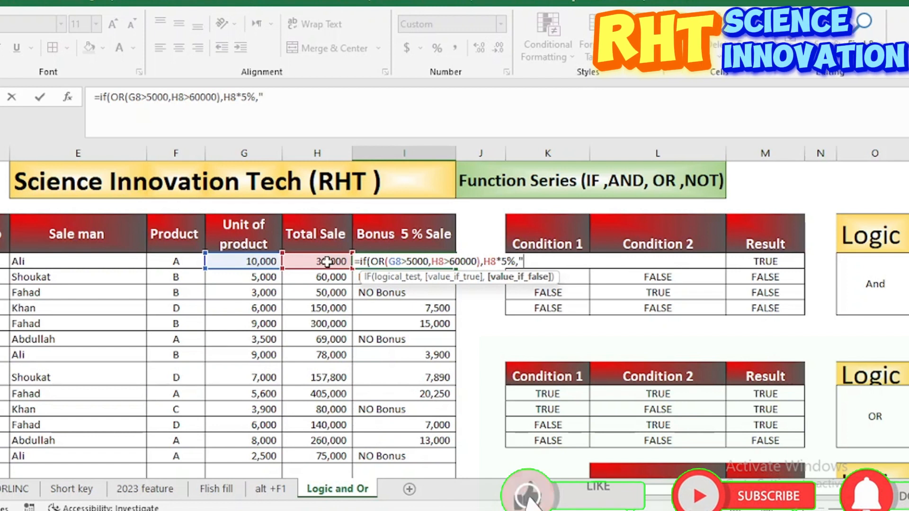
text(onus")
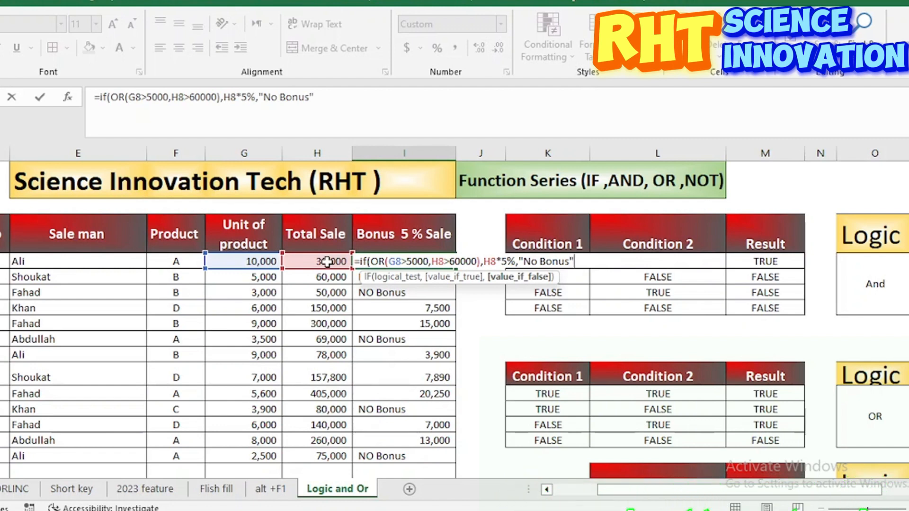
text())
key(Return)
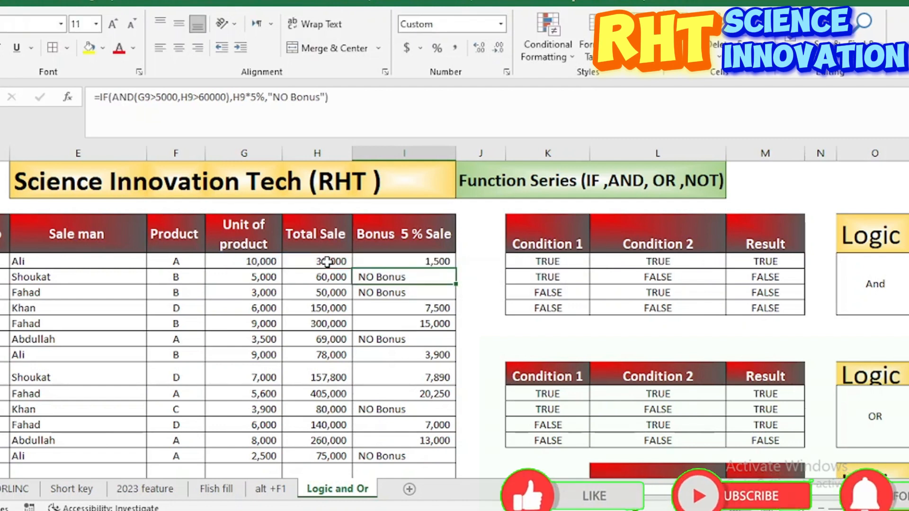
Step: Check the first record's units, total sale and bonus, and fill the IF/OR formula from I8 down the bonus column
click(258, 261)
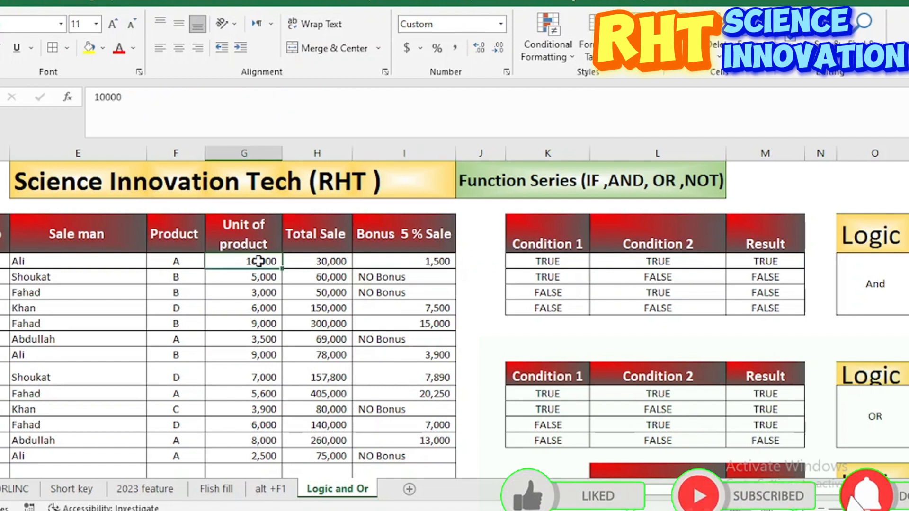
click(331, 261)
click(433, 265)
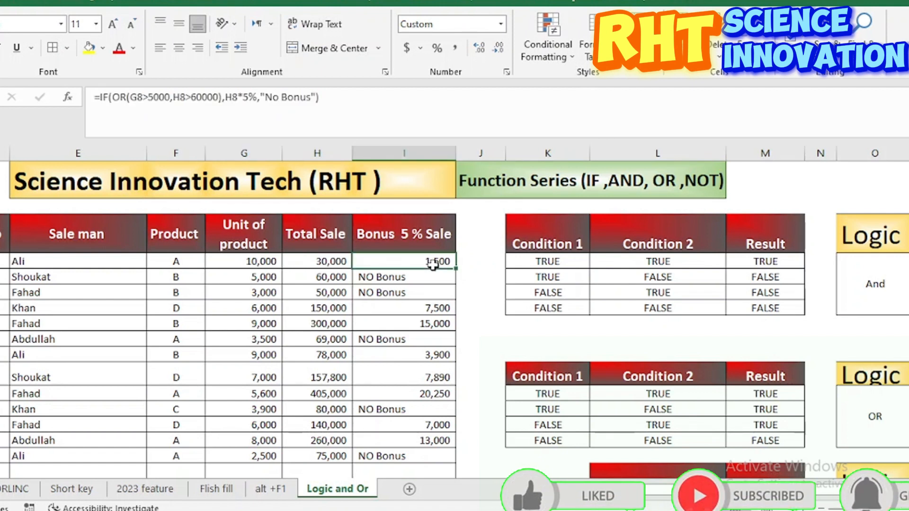
double_click(456, 268)
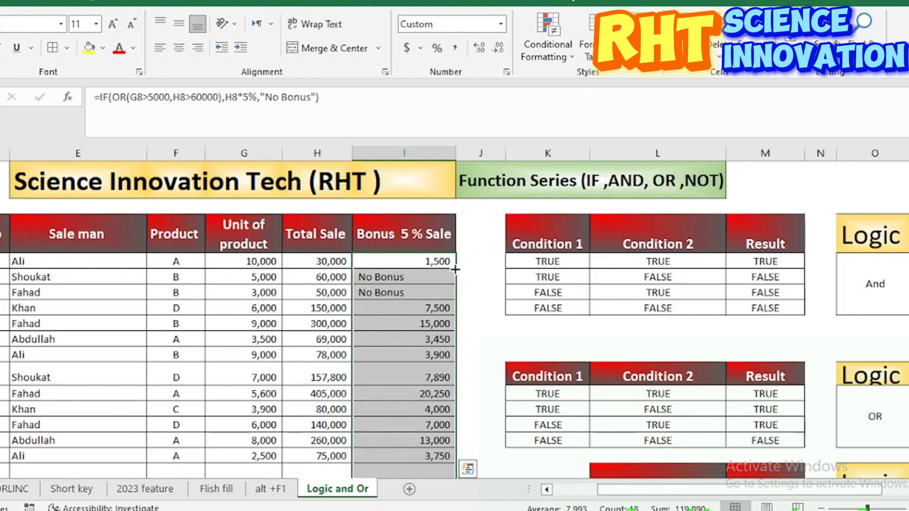
Step: Check the units, total sale and bonus formula of the second record, and the third record's units, against the OR conditions
scroll(431, 358, down, 2)
scroll(433, 355, up, 1)
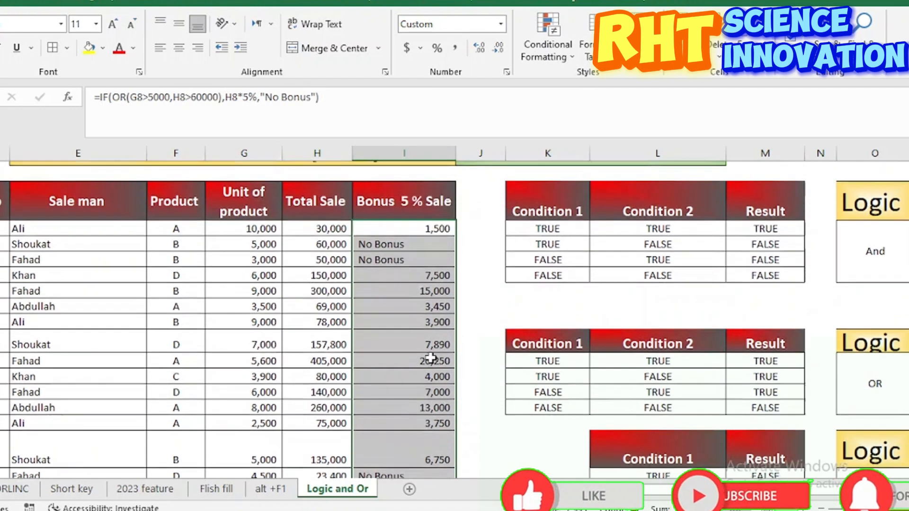
click(392, 244)
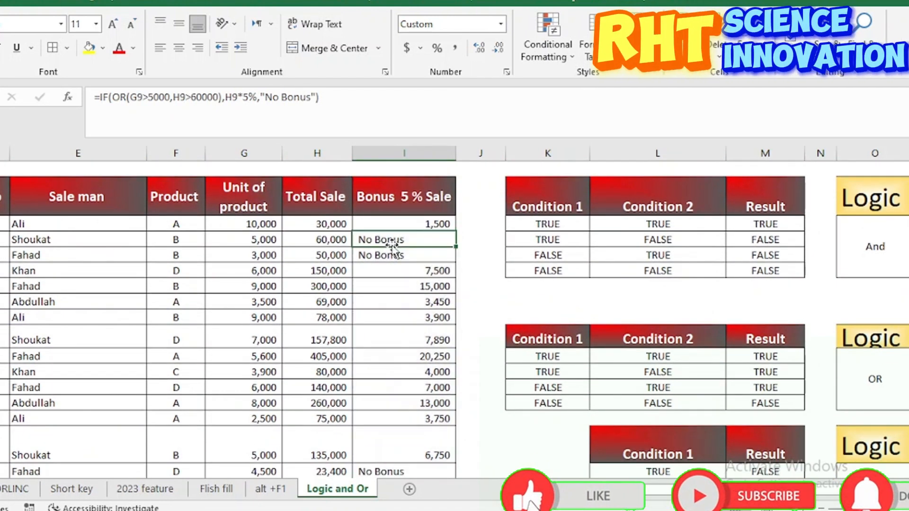
click(265, 239)
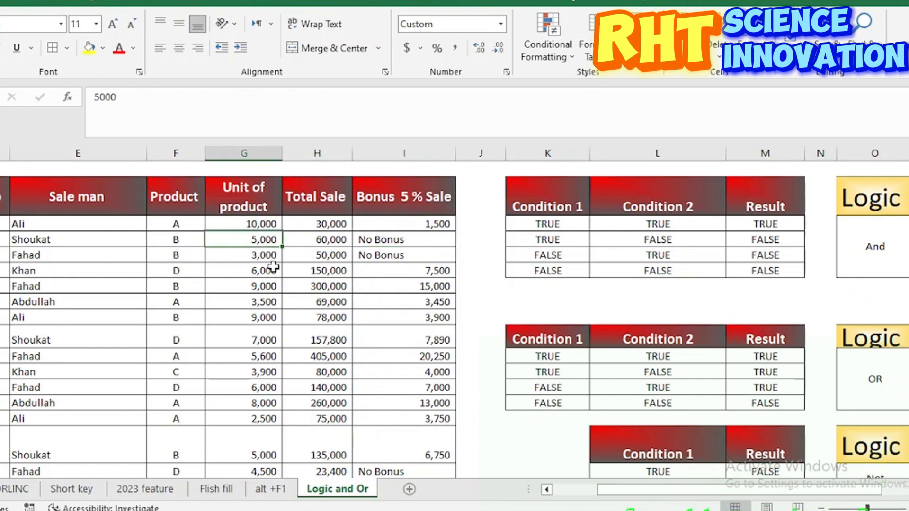
click(328, 242)
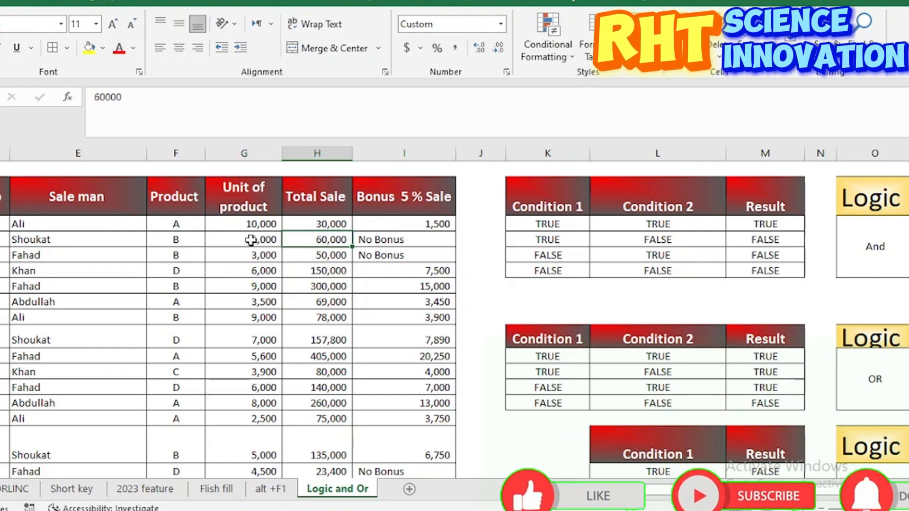
click(391, 239)
click(277, 255)
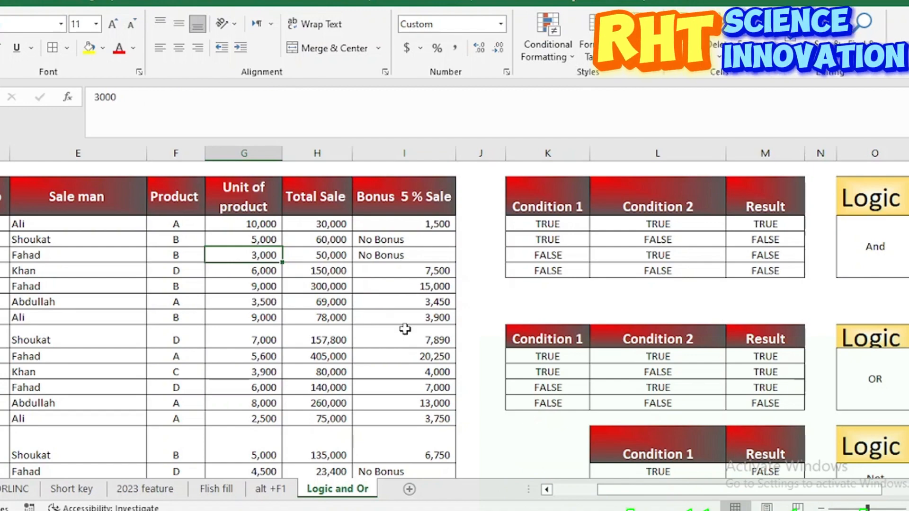
Step: Examine the units and bonus formula of the record in row 22, and review the whole bonus column
scroll(436, 290, down, 2)
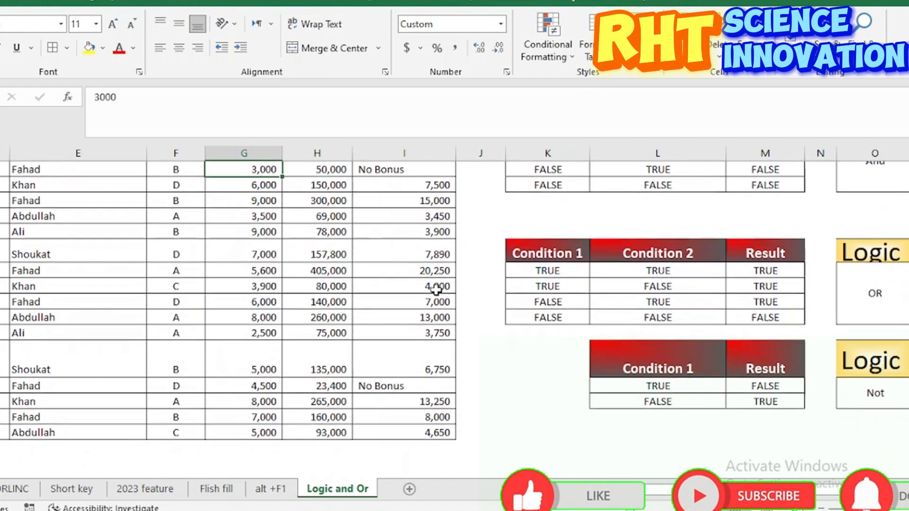
click(376, 370)
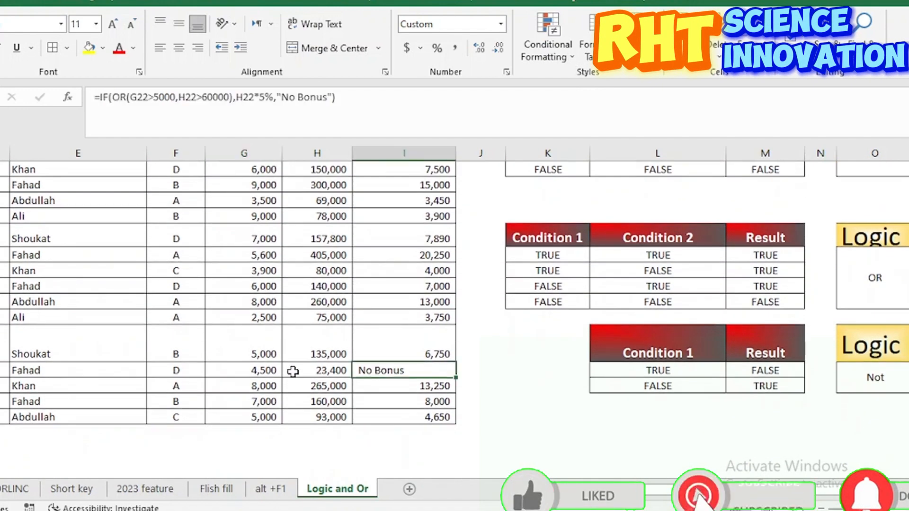
click(265, 370)
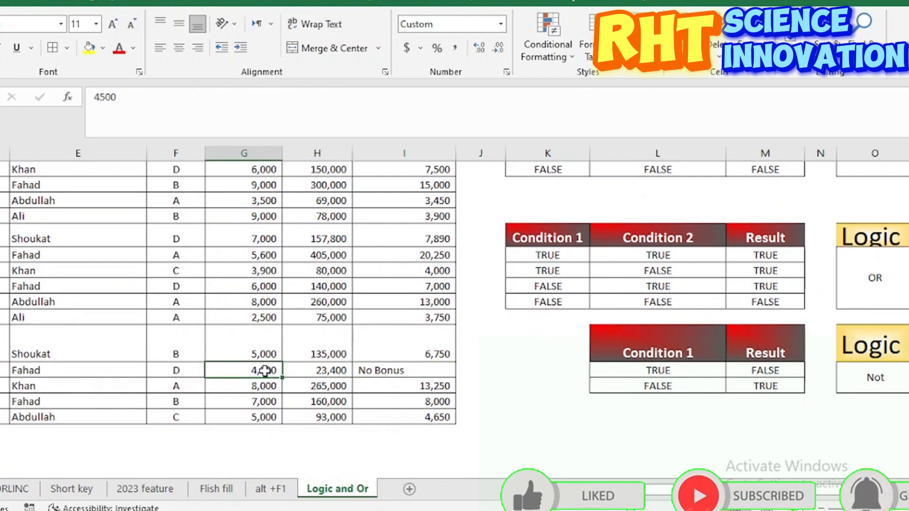
click(402, 368)
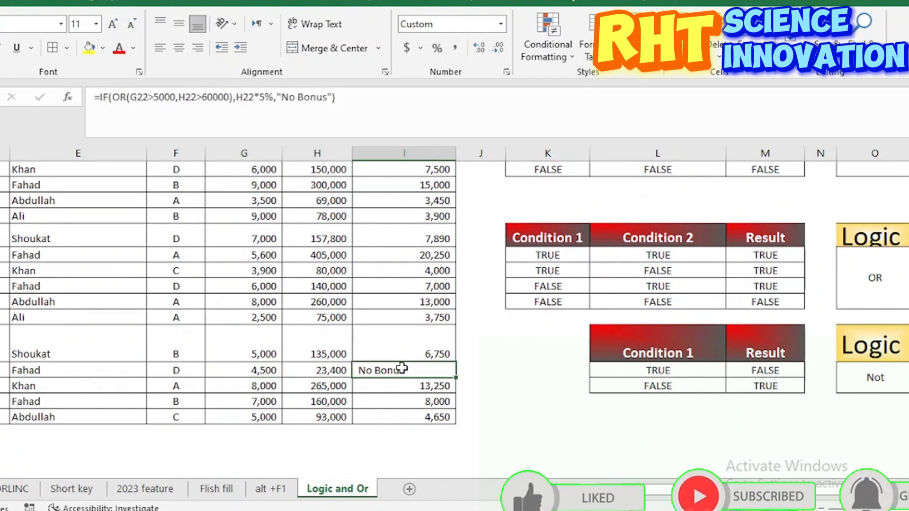
scroll(402, 368, up, 5)
scroll(402, 369, down, 1)
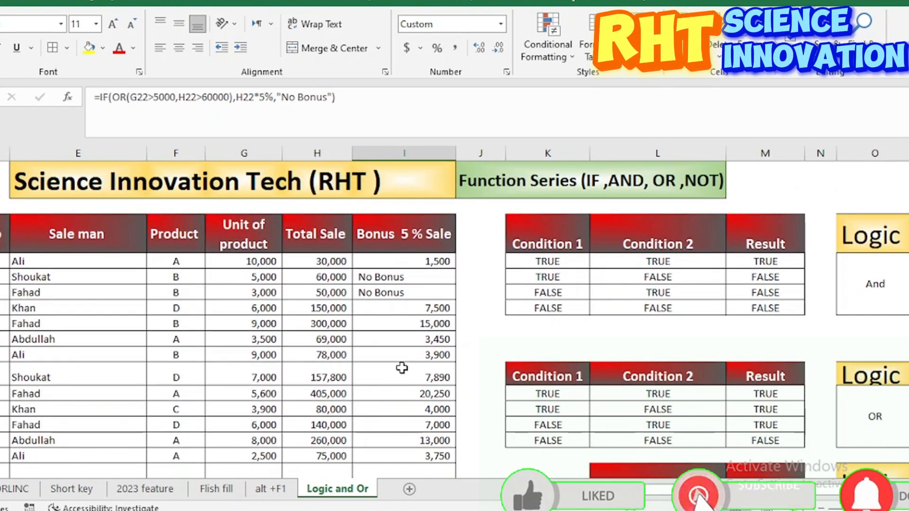
scroll(402, 369, down, 1)
scroll(402, 368, down, 3)
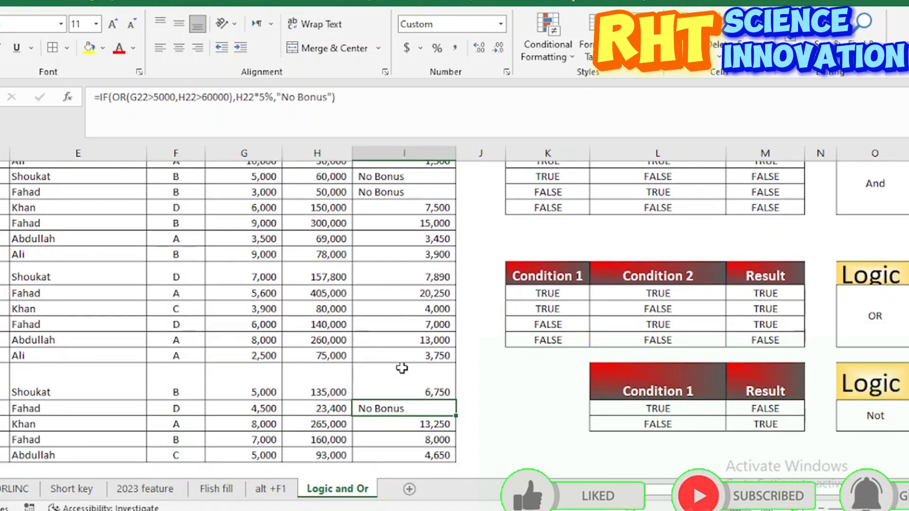
scroll(402, 369, up, 3)
scroll(402, 368, down, 2)
scroll(404, 367, up, 4)
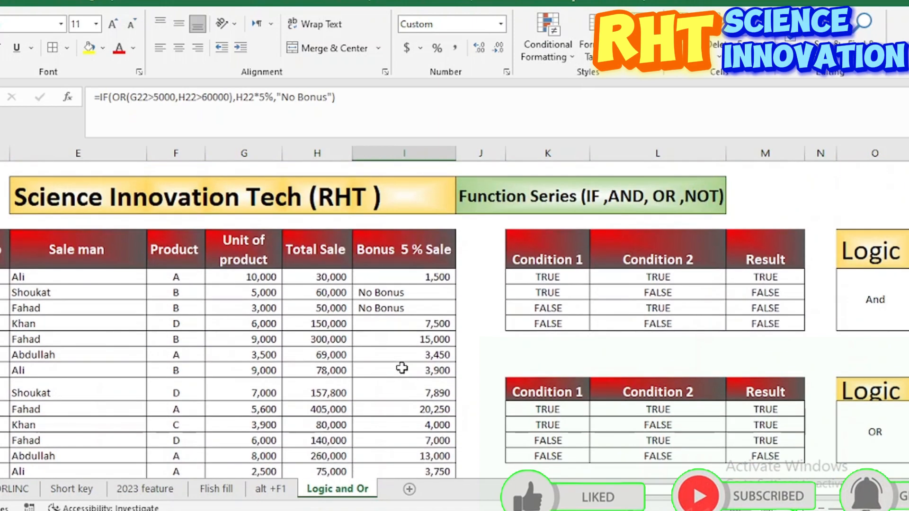
Step: Replace the IF/OR formula in I8 with the start of a NOT function
click(406, 276)
double_click(407, 276)
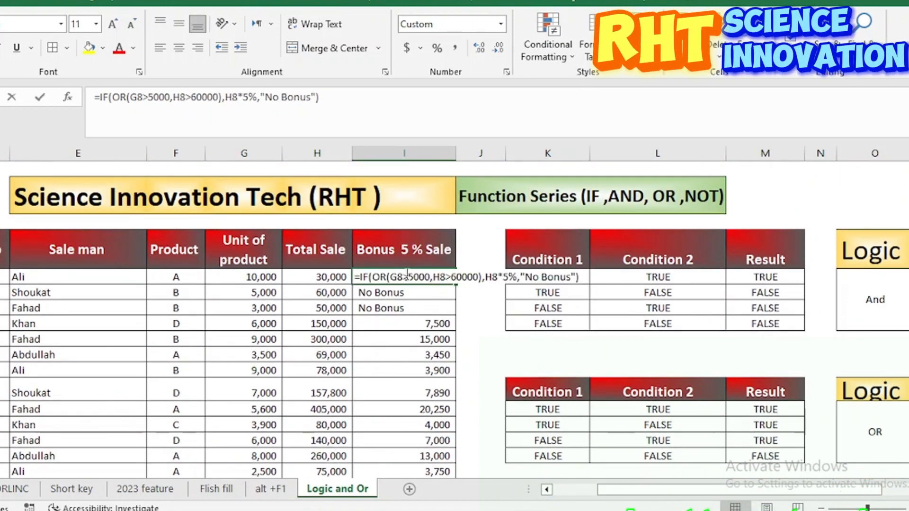
key(BackSpace)
key(BackSpace)
key(BackSpace)
key(BackSpace)
key(BackSpace)
key(BackSpace)
key(BackSpace)
key(BackSpace)
key(BackSpace)
key(BackSpace)
key(BackSpace)
key(BackSpace)
key(BackSpace)
key(BackSpace)
key(BackSpace)
key(BackSpace)
key(BackSpace)
key(BackSpace)
key(BackSpace)
key(BackSpace)
text(not)
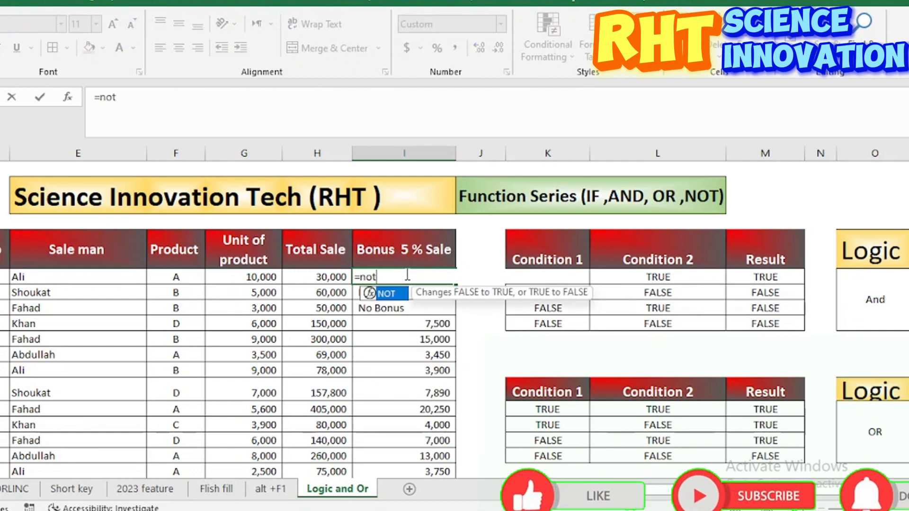
double_click(388, 295)
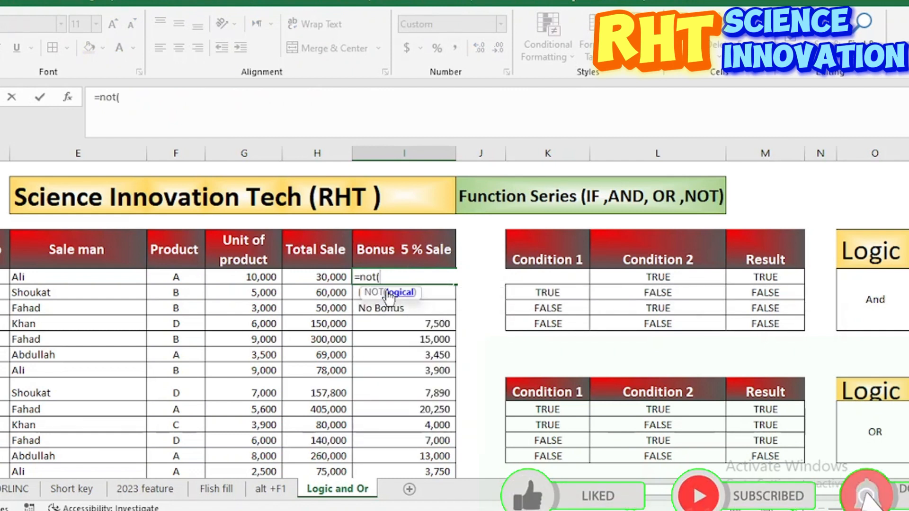
Step: Complete the NOT formula in I8 with the condition H8>60000 and fill it down the bonus column
click(313, 278)
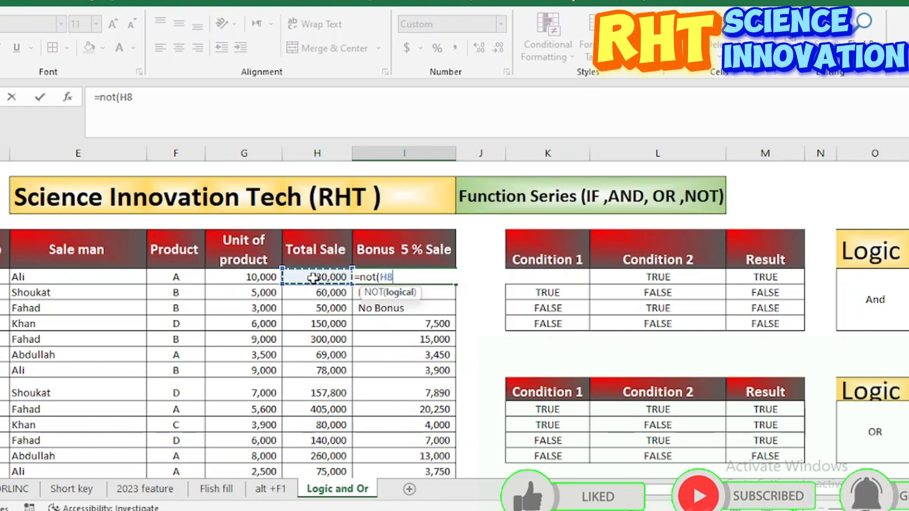
text(>)
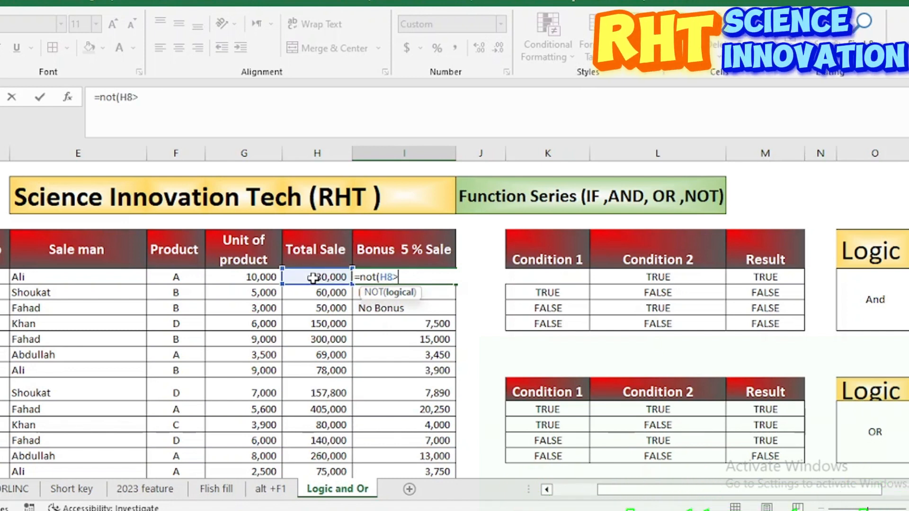
text(6000)
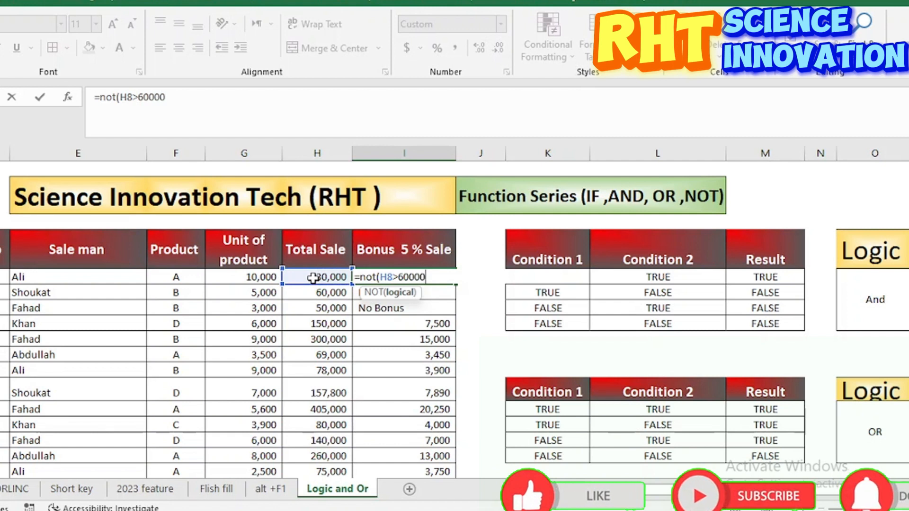
text(0)
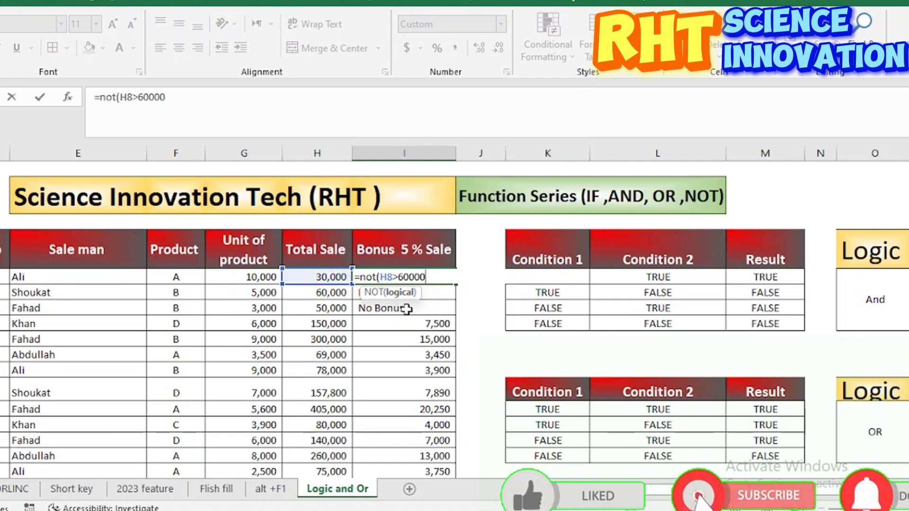
text())
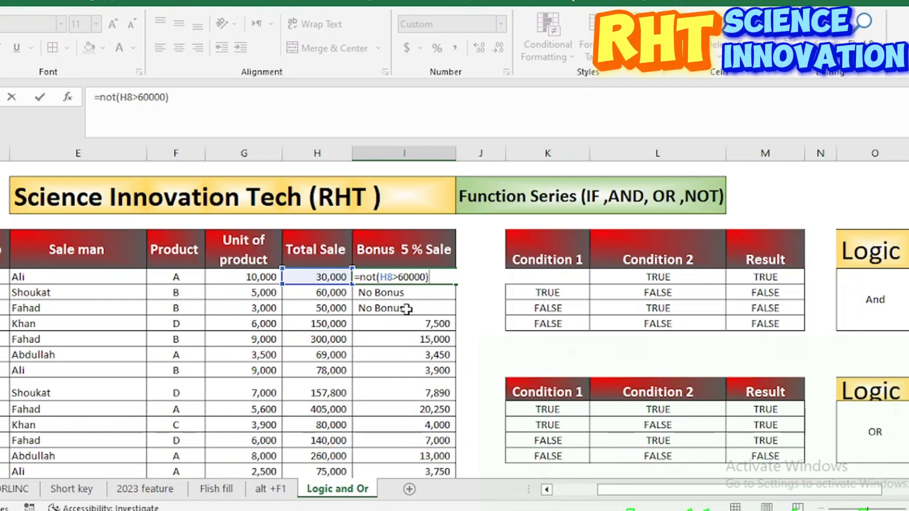
key(Return)
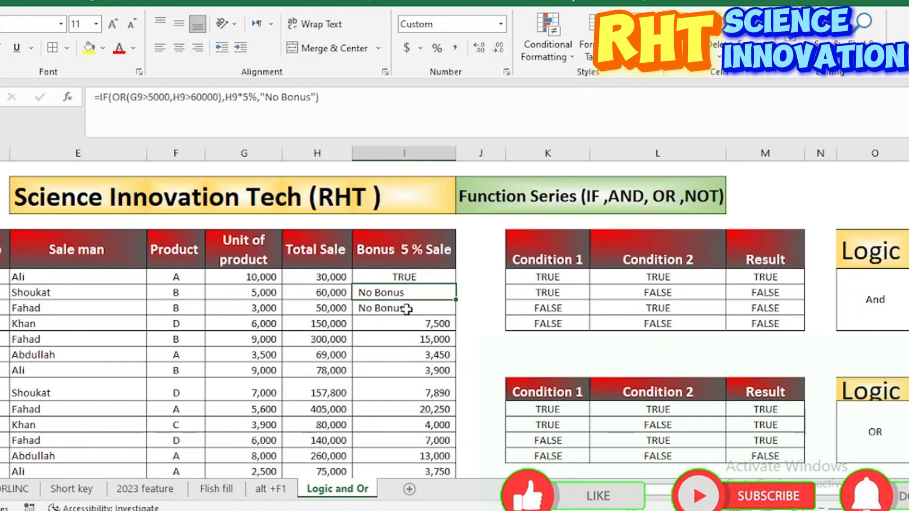
click(429, 276)
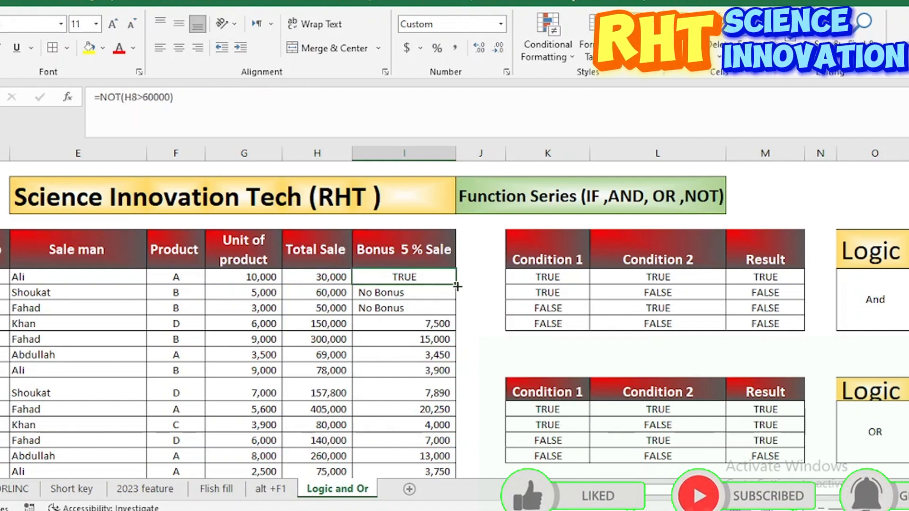
double_click(457, 286)
Step: Compare the total sales of the second to fourth records with their NOT results
click(322, 293)
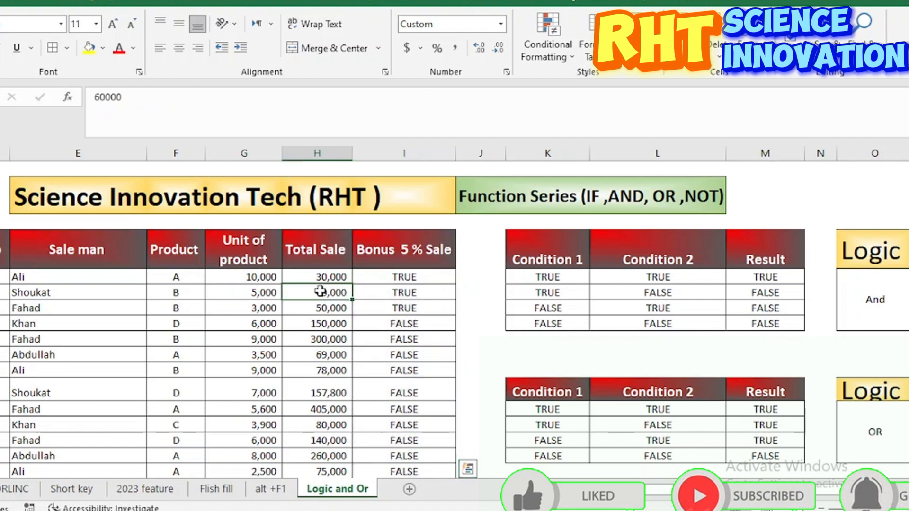
click(392, 308)
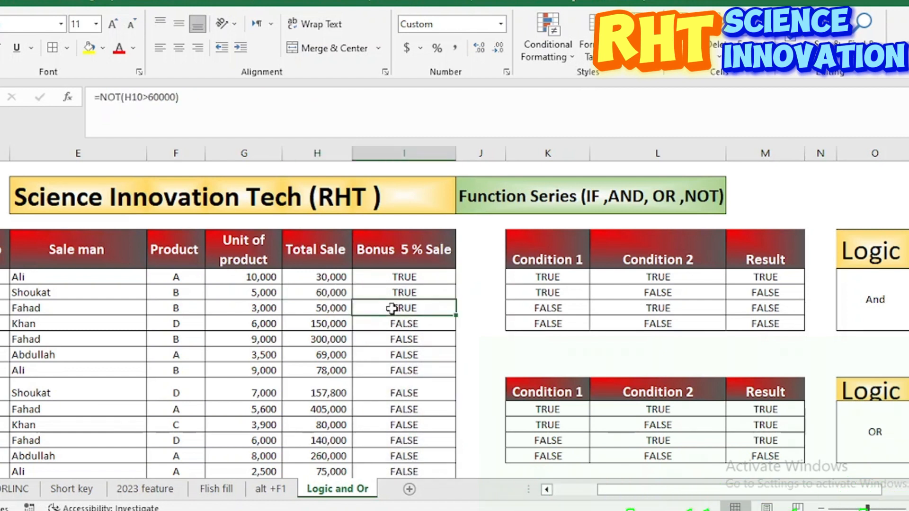
click(334, 325)
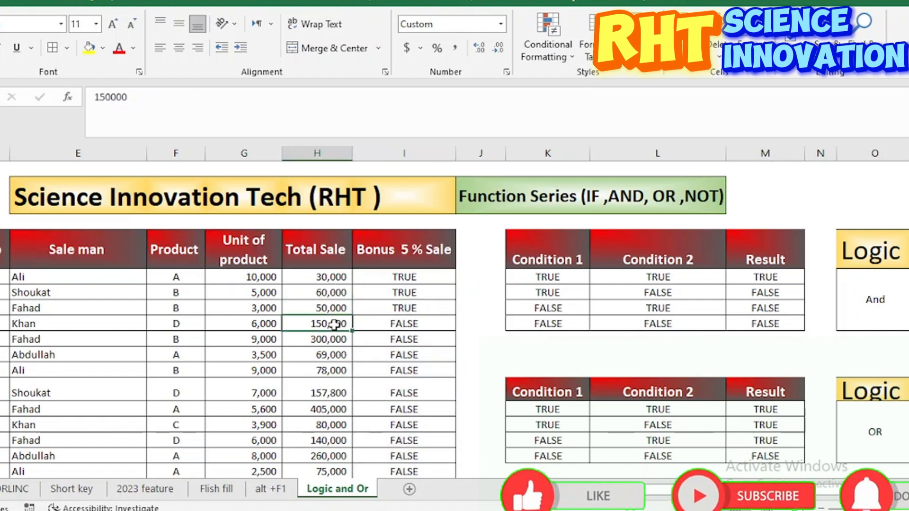
click(382, 324)
click(334, 324)
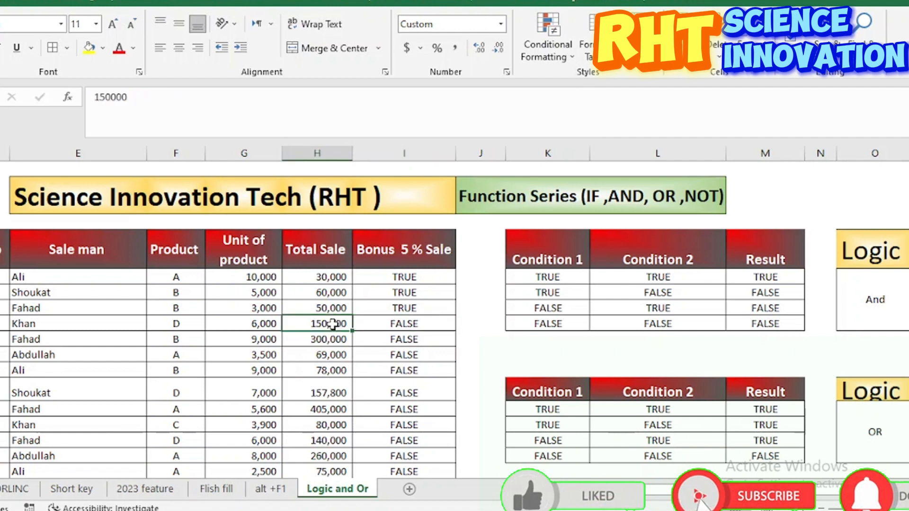
click(397, 324)
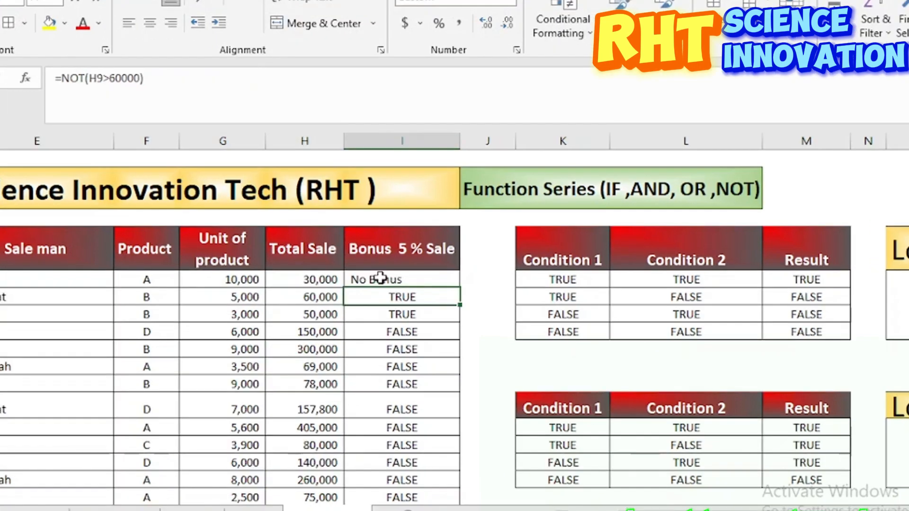
Step: Replace the formula in I8 with a new IF formula whose logical test is a NOT function
click(380, 278)
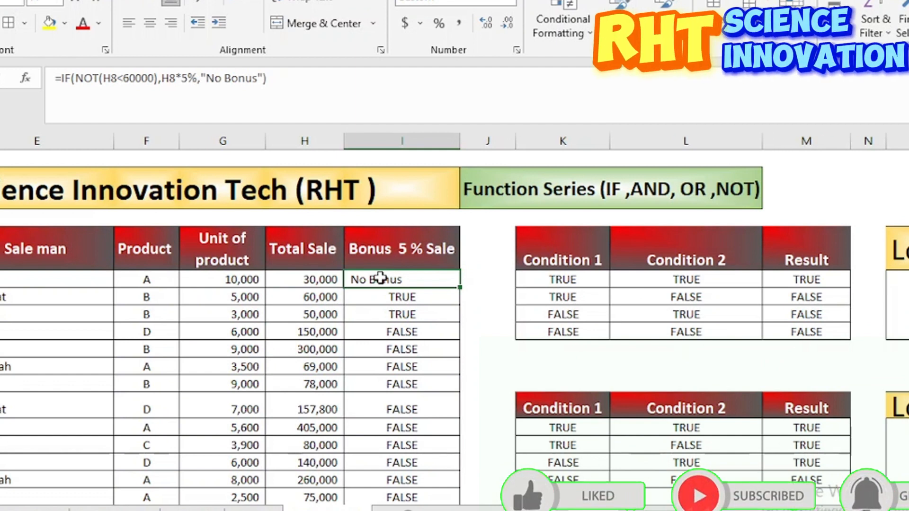
text(if)
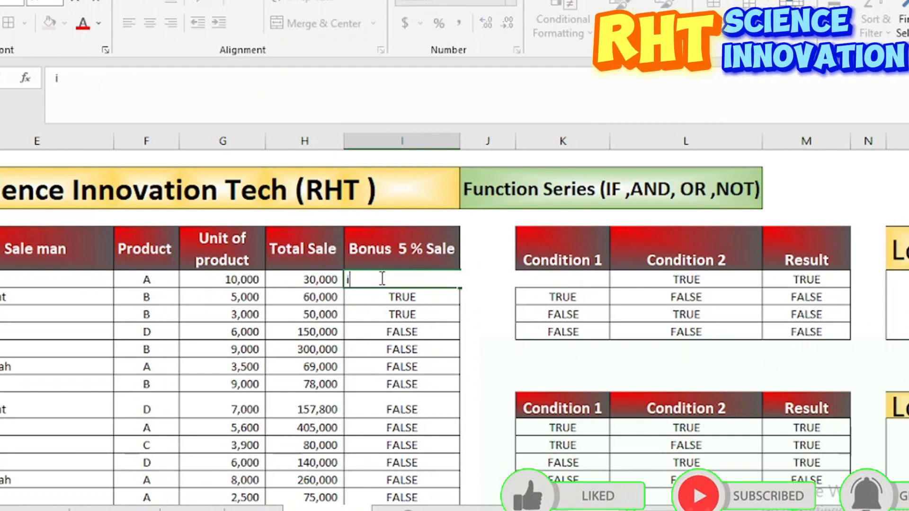
key(BackSpace)
text(=)
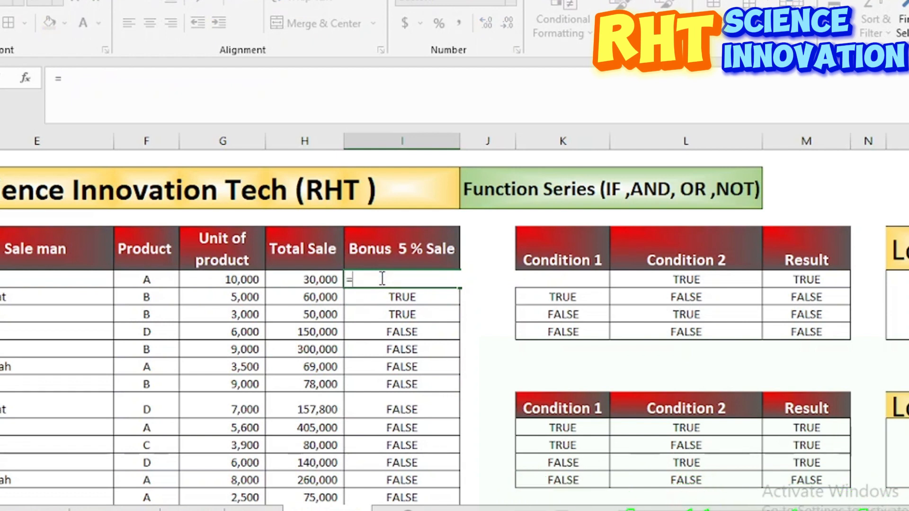
text(if)
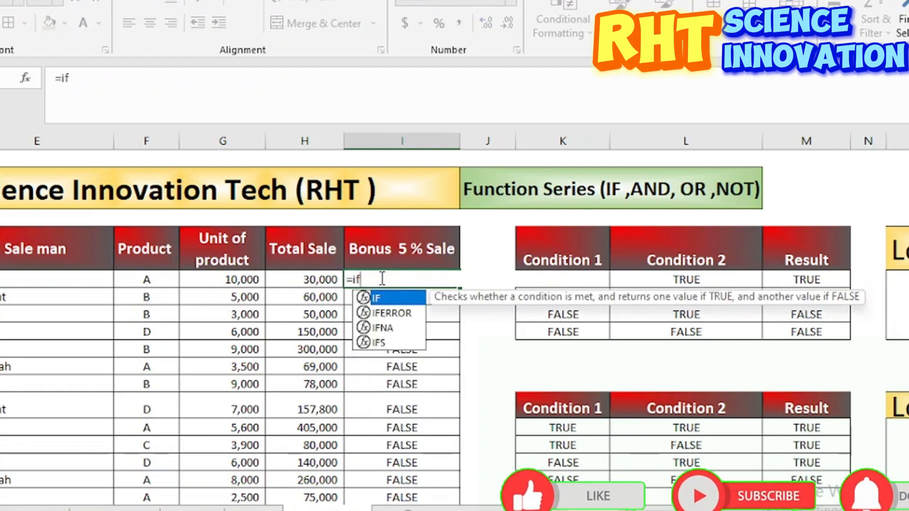
text((not)
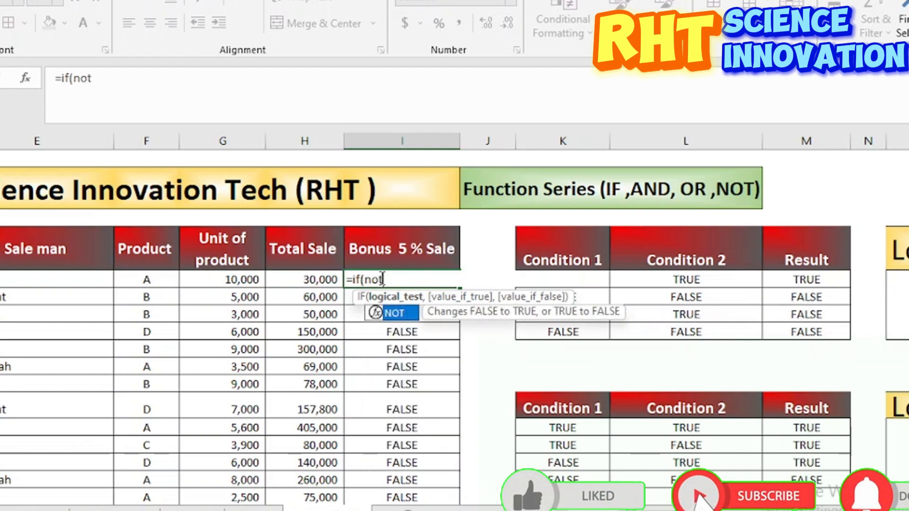
key(Tab)
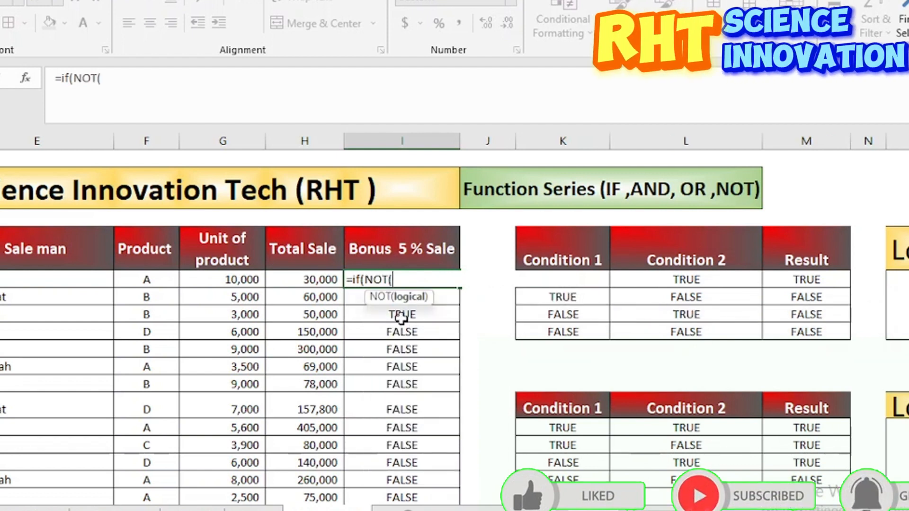
Step: Give the IF formula in I8 the NOT condition H8<6000 and the value-if-true H8*5%
click(305, 278)
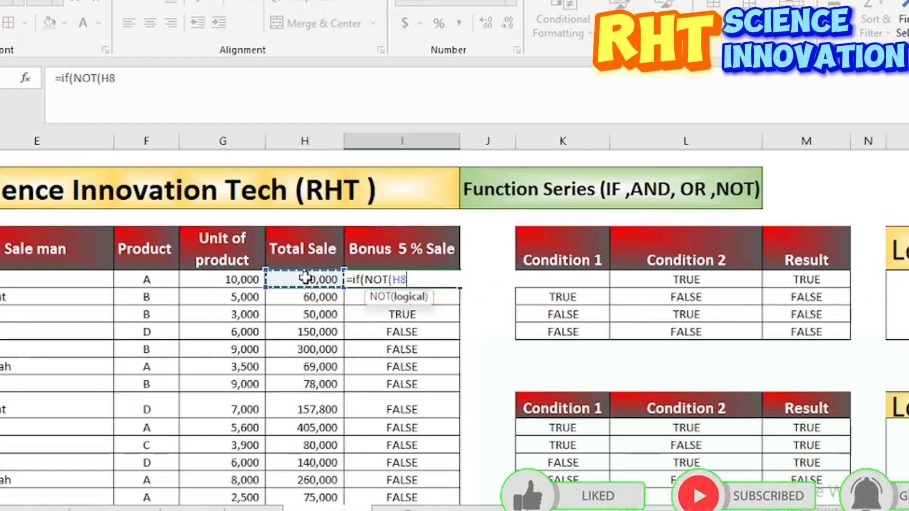
text(<6)
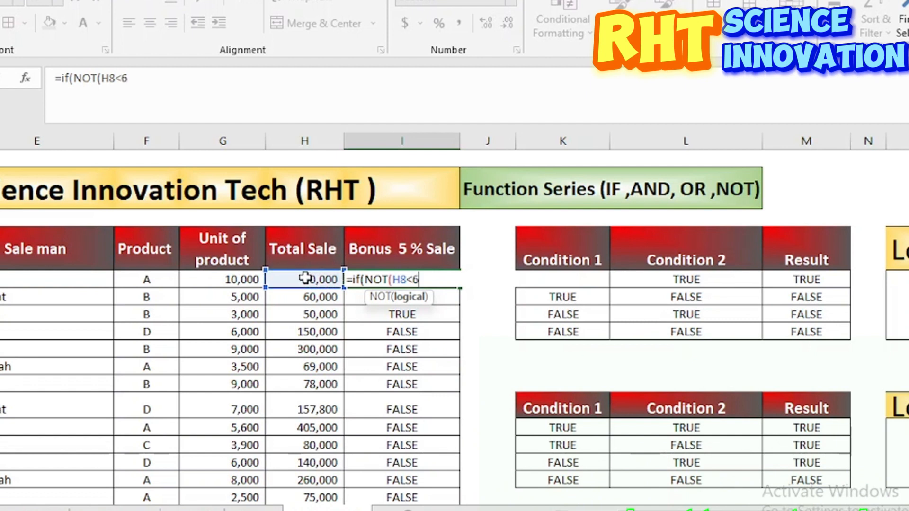
text(000)
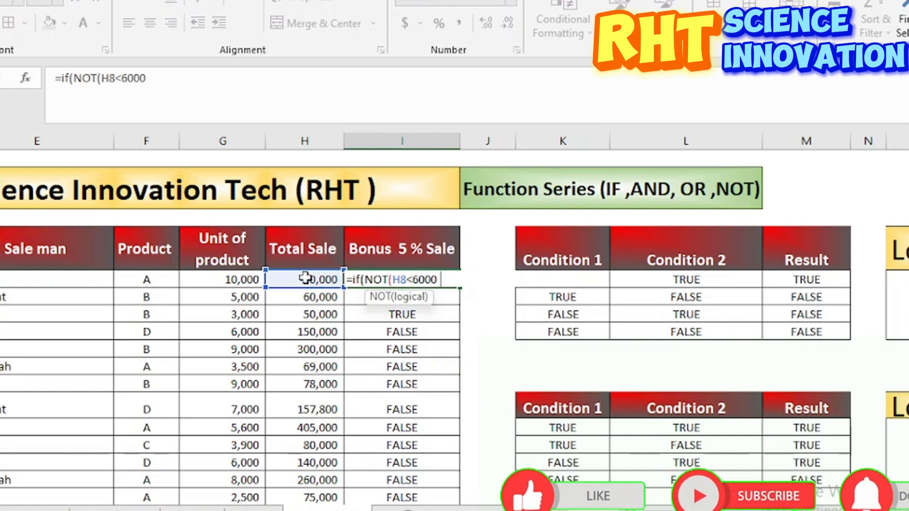
text(,)
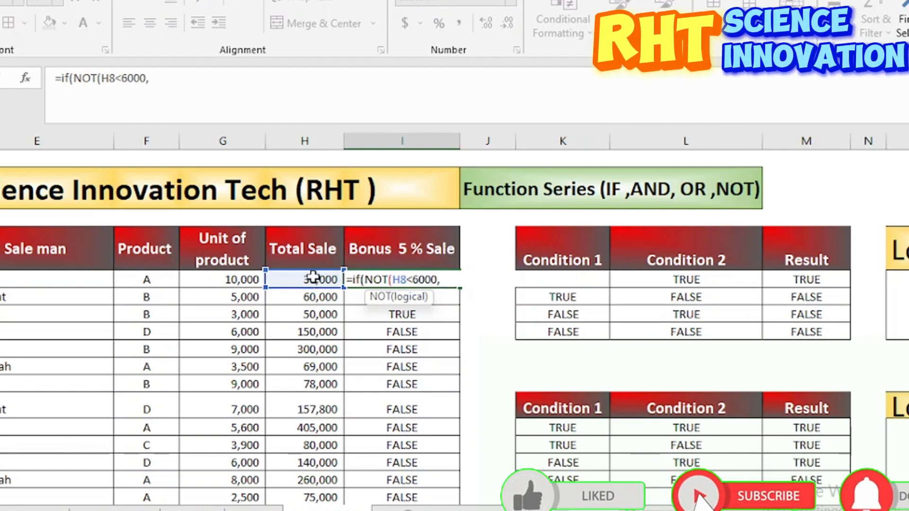
click(312, 278)
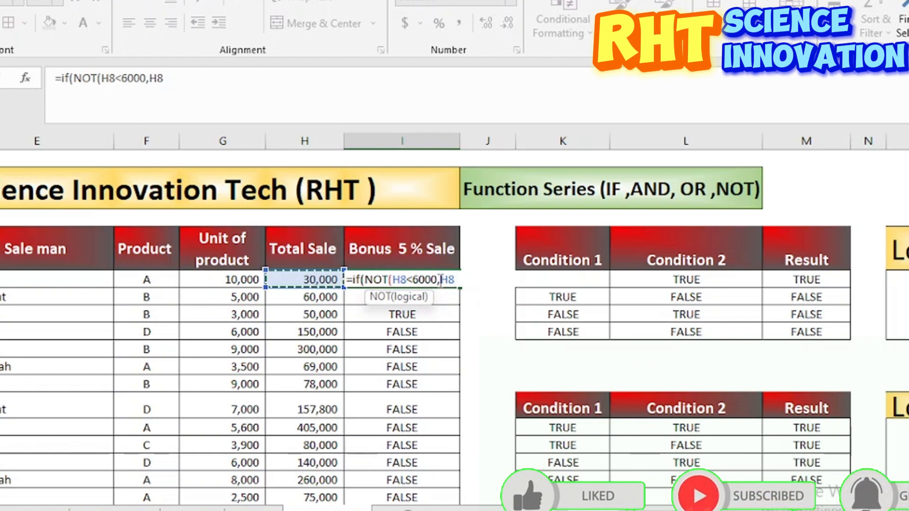
text())
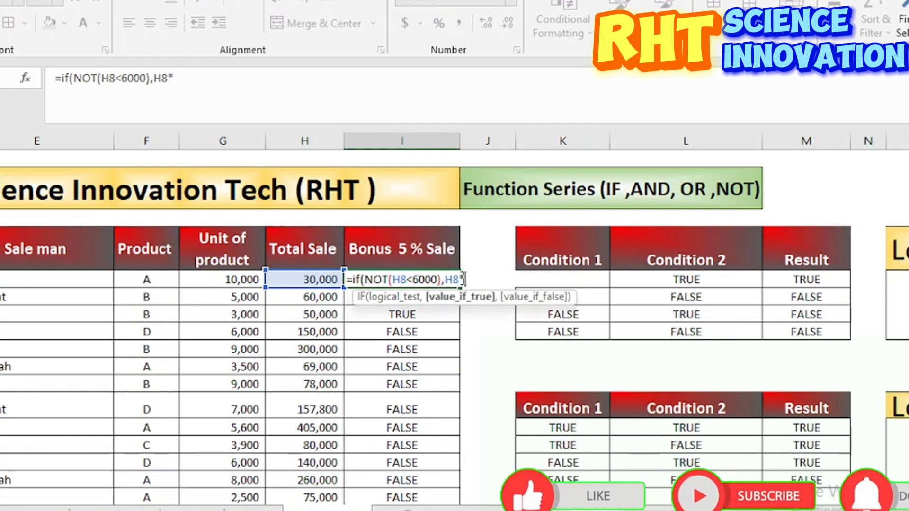
text(*5)
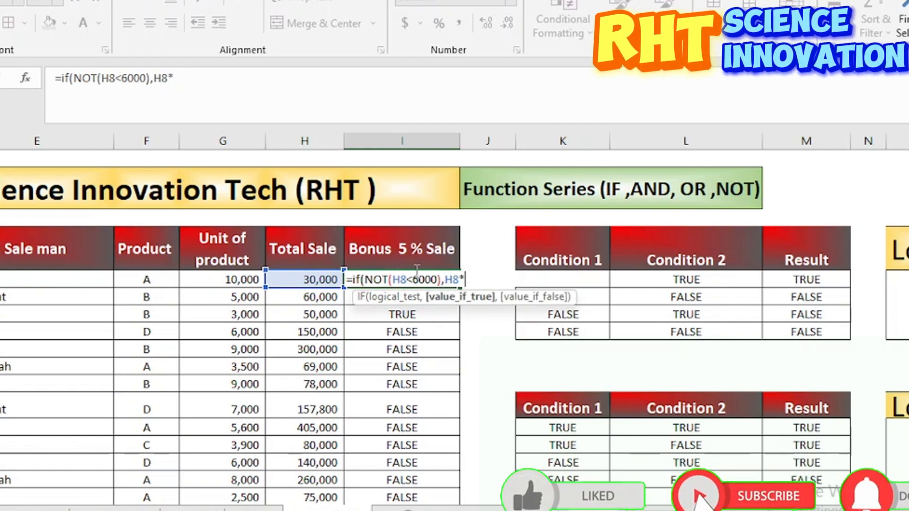
text(%)
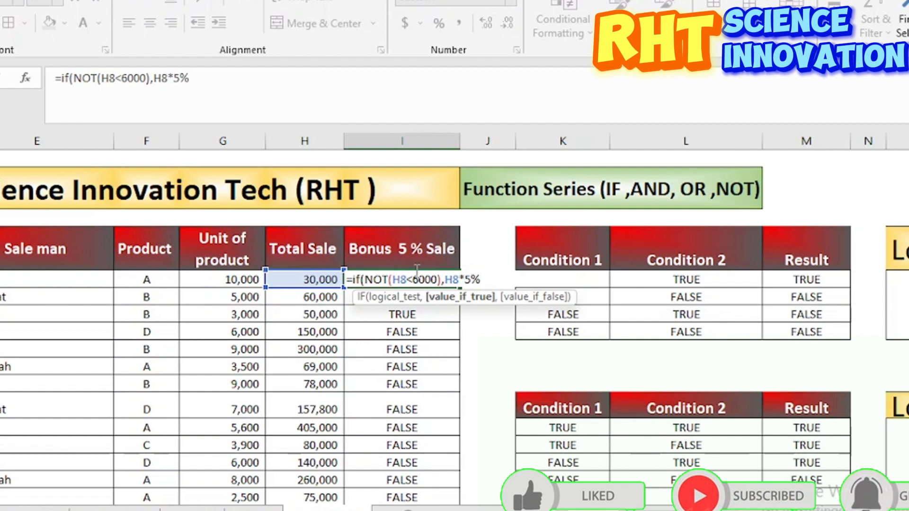
text(,")
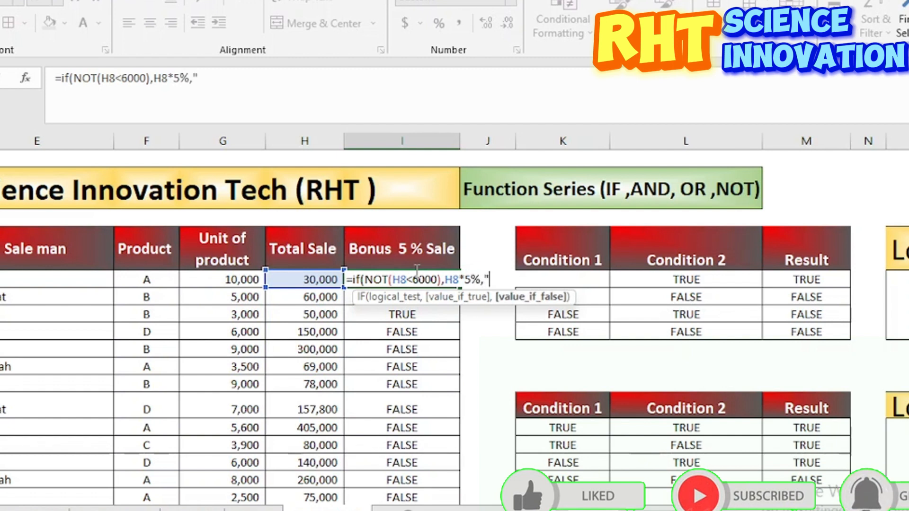
text(No )
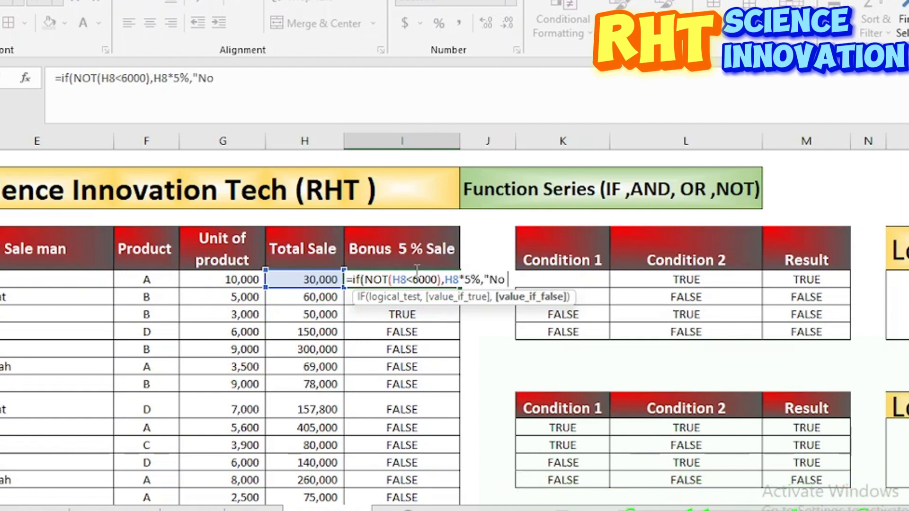
text(Bonus)
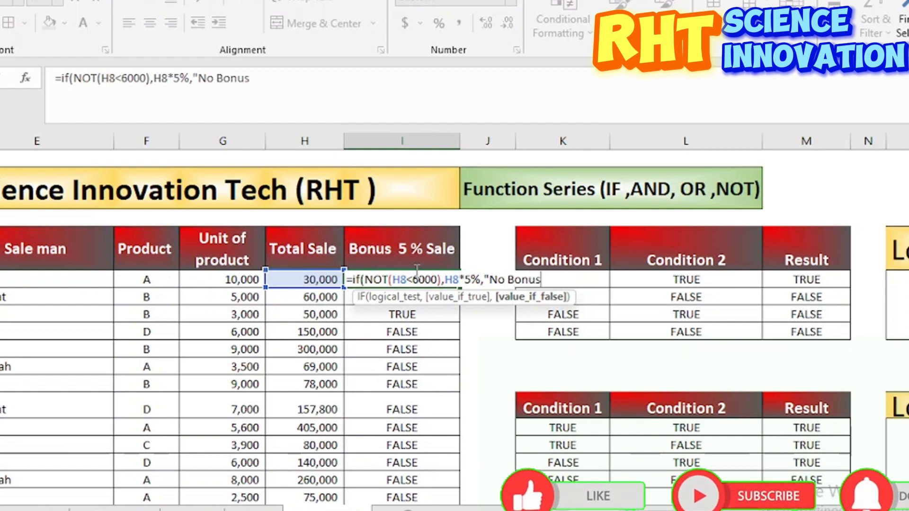
text(")
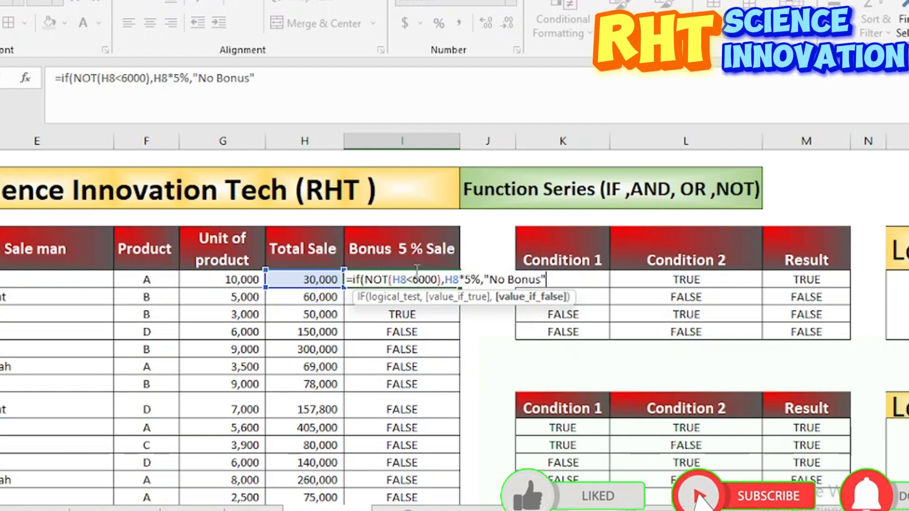
text())
Step: Complete the IF formula in I8 with "No Bonus" as its value-if-false and enter it
key(Return)
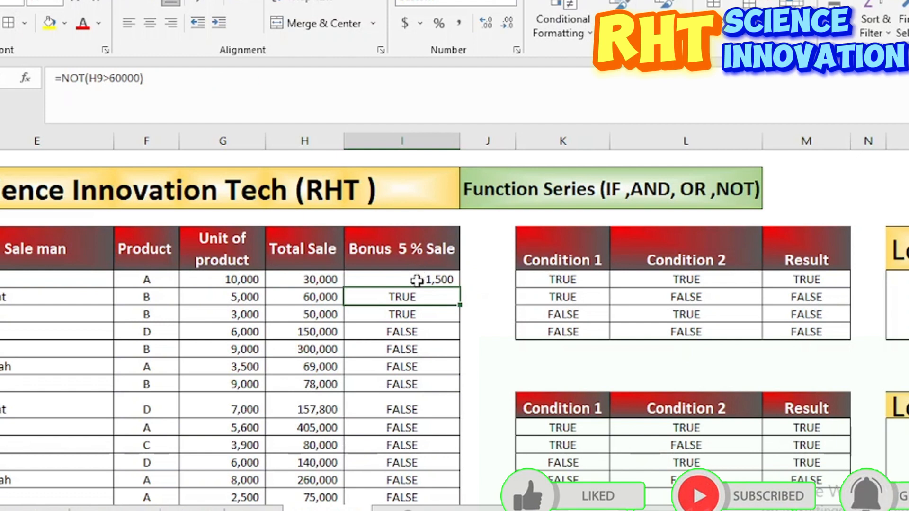
Step: Compare the first record's bonus with its total sale, and fill the IF/NOT formula from I8 down the bonus column
click(417, 280)
click(314, 282)
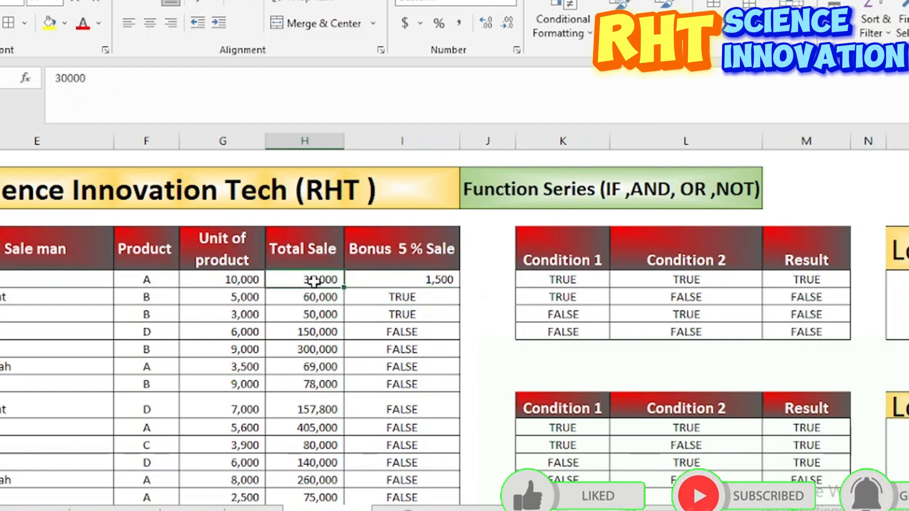
click(405, 280)
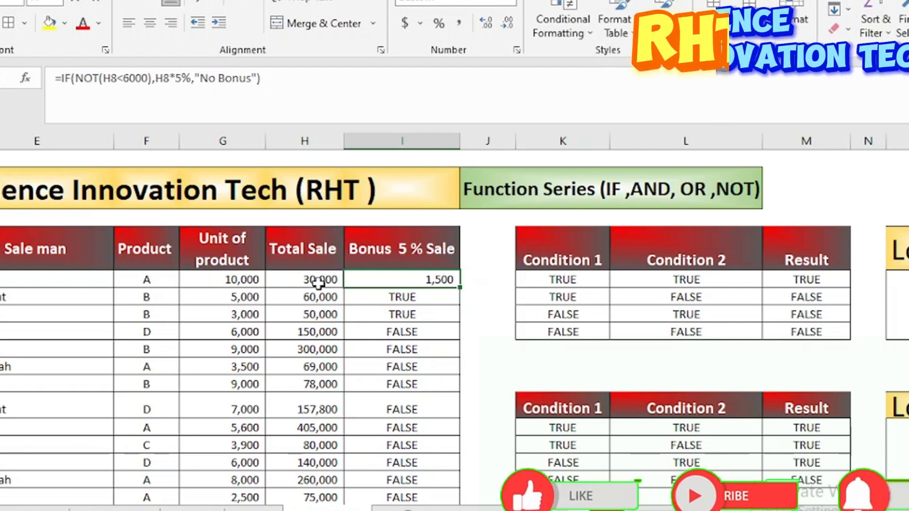
double_click(458, 290)
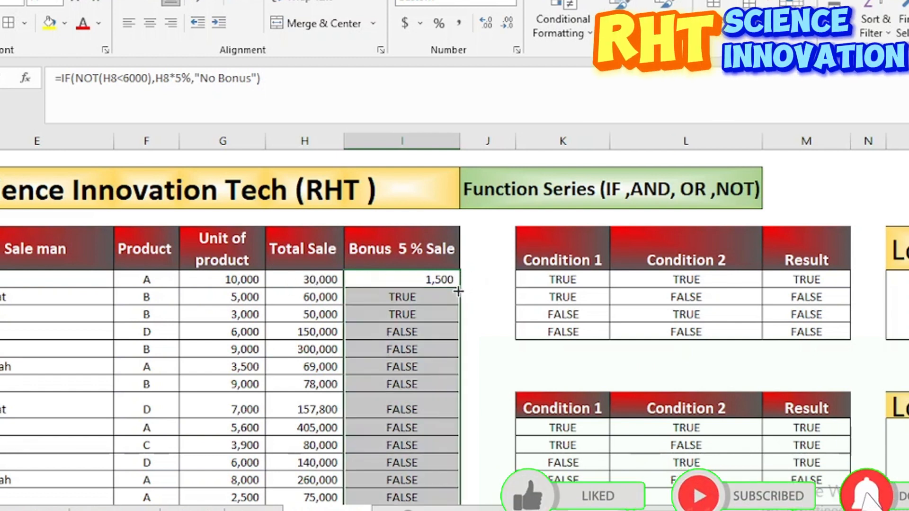
scroll(423, 408, down, 6)
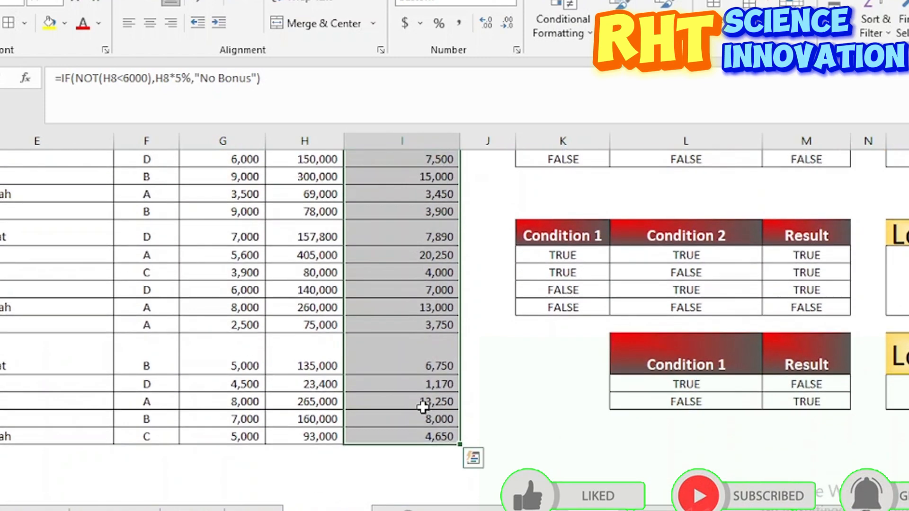
scroll(423, 407, up, 6)
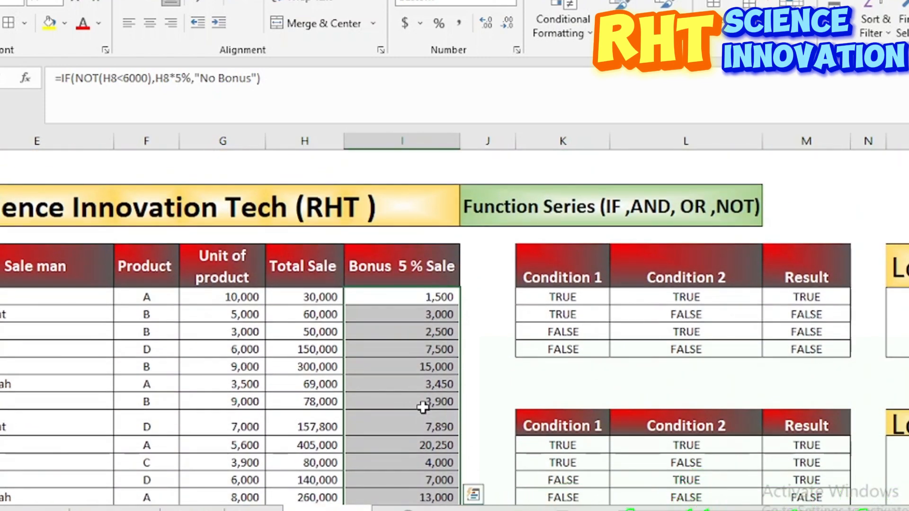